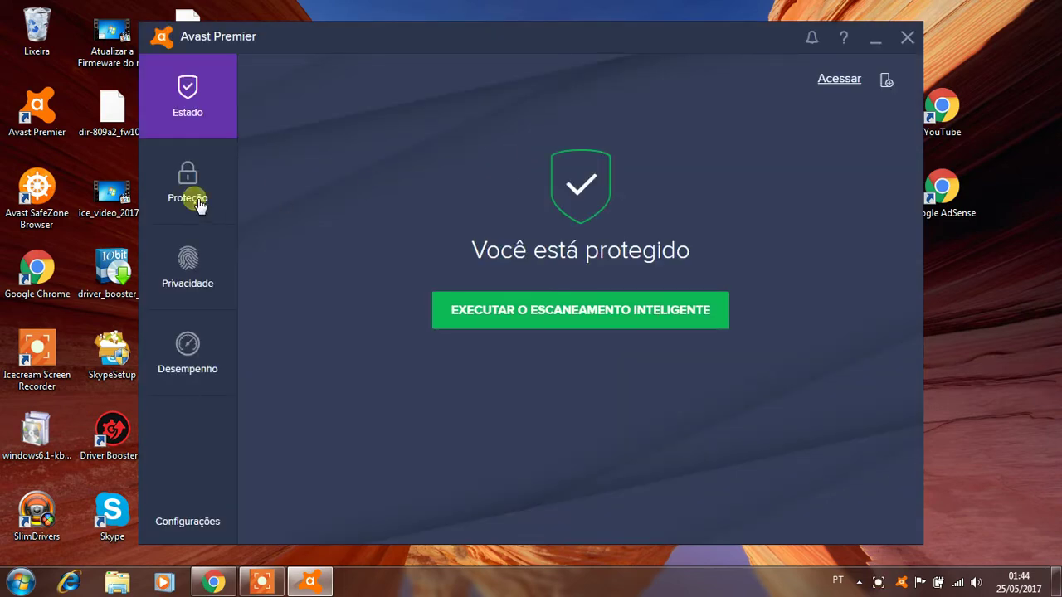
Open the WiFi verifier (Verificador de WiFi) among the protection tools and start a network scan.
left_click(185, 185)
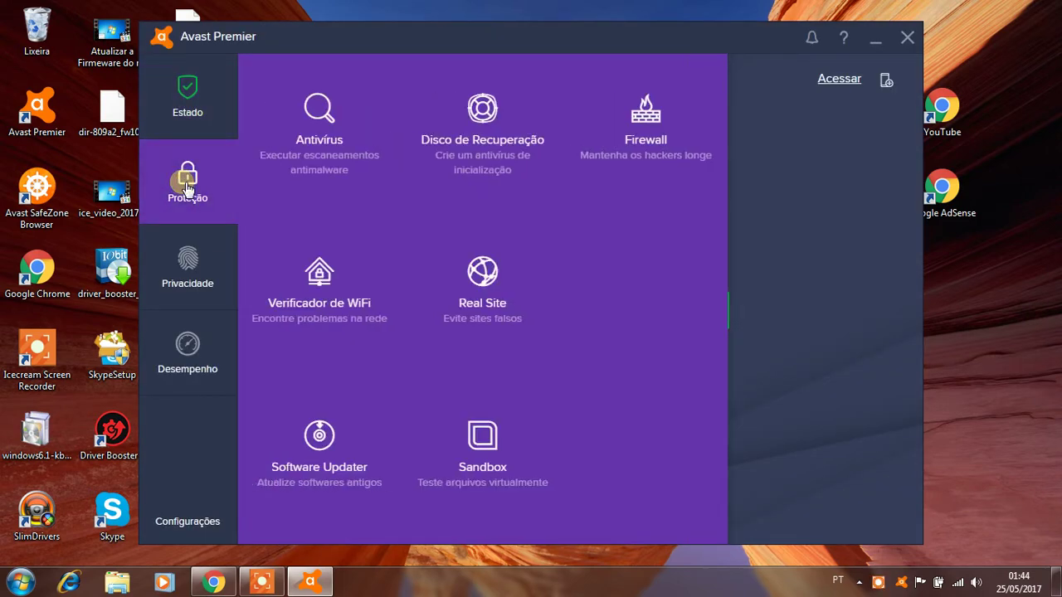
left_click(318, 292)
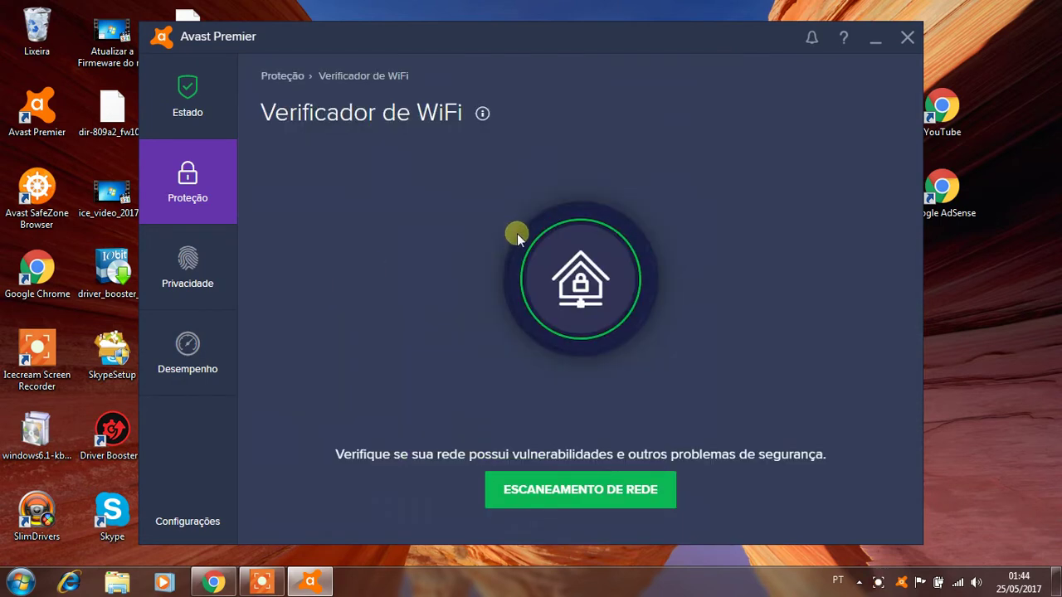
left_click(569, 505)
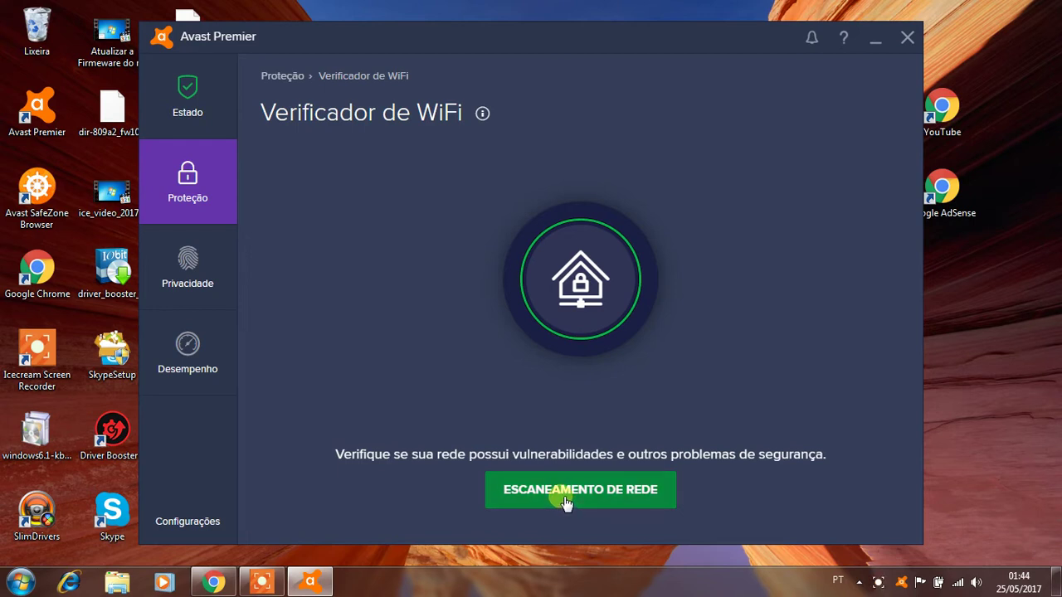
left_click(554, 493)
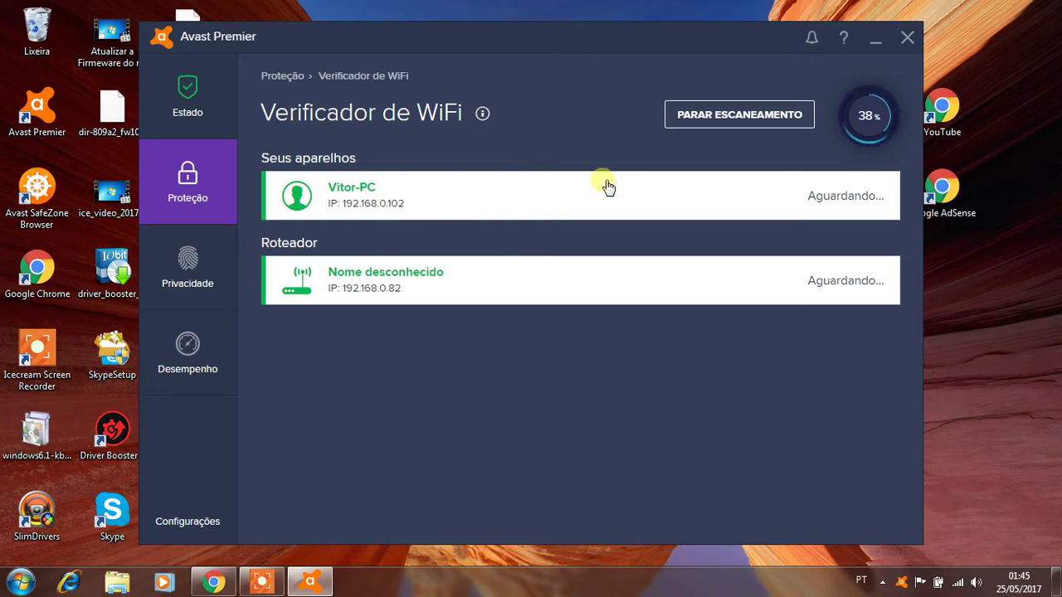
left_click_drag(453, 40, 650, 70)
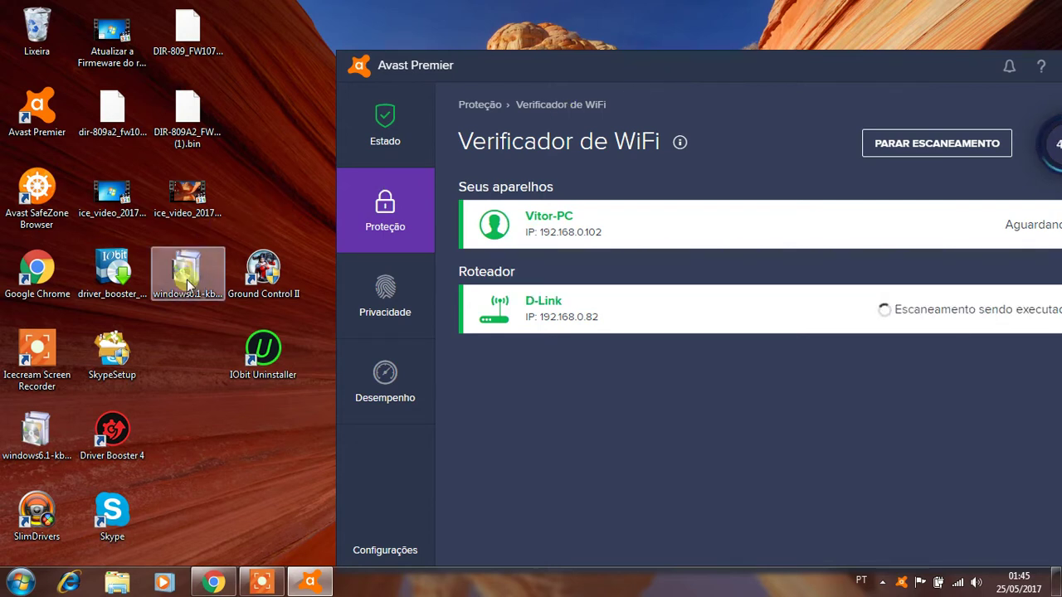
left_click_drag(187, 277, 33, 431)
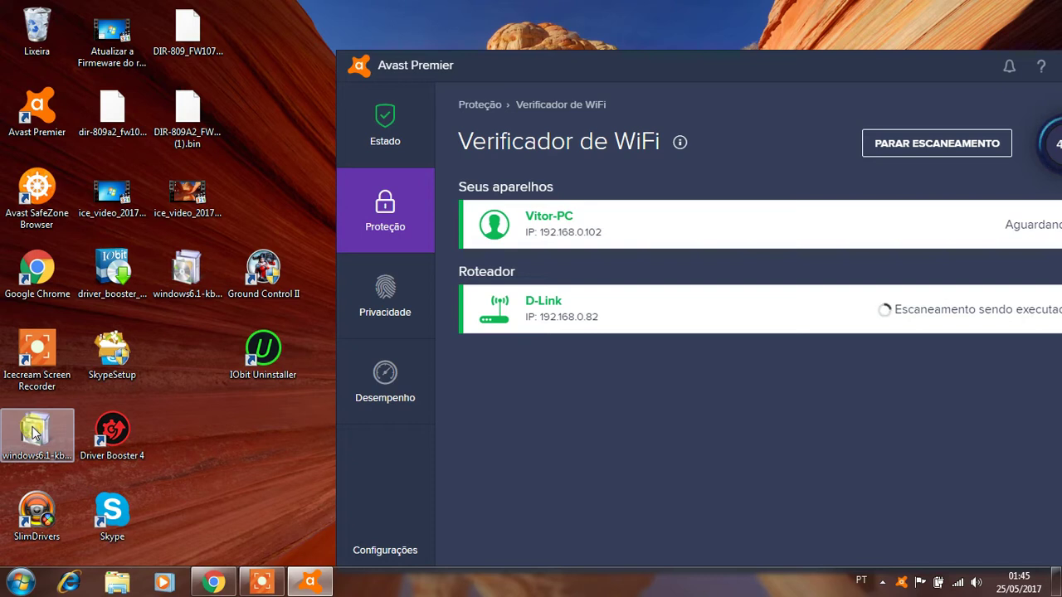
left_click(219, 298)
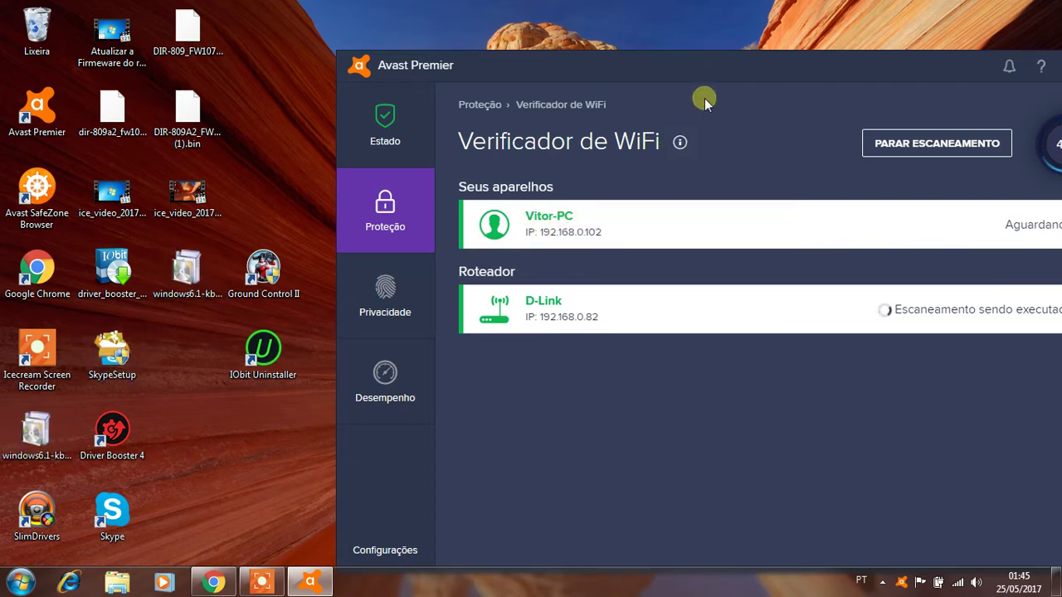
left_click_drag(744, 61, 521, 35)
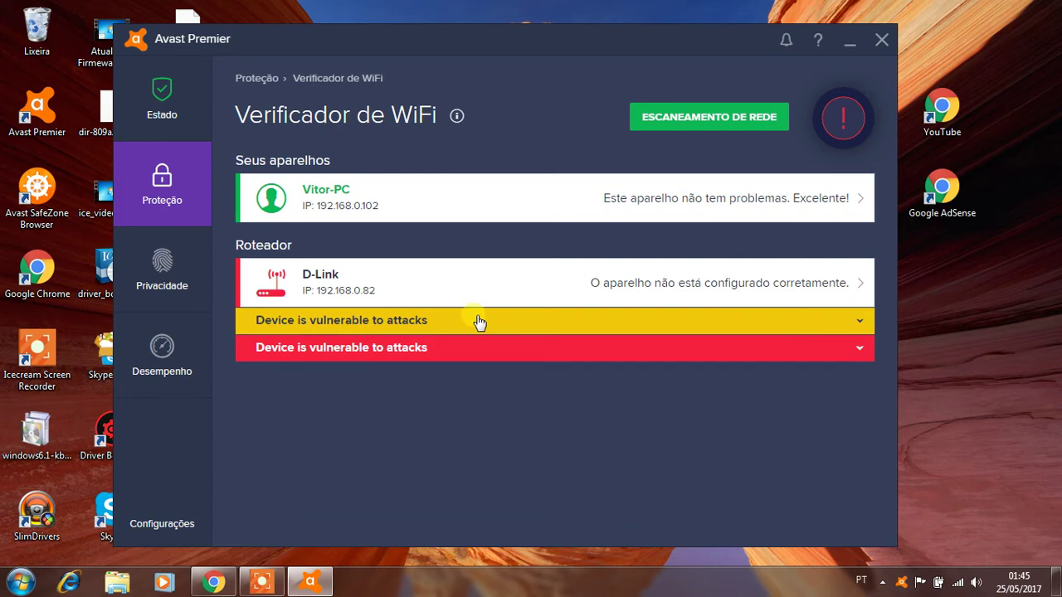
Examine the D-Link router's red vulnerability entry, including its risks and solutions, plus the device's interfaces and services.
left_click(726, 282)
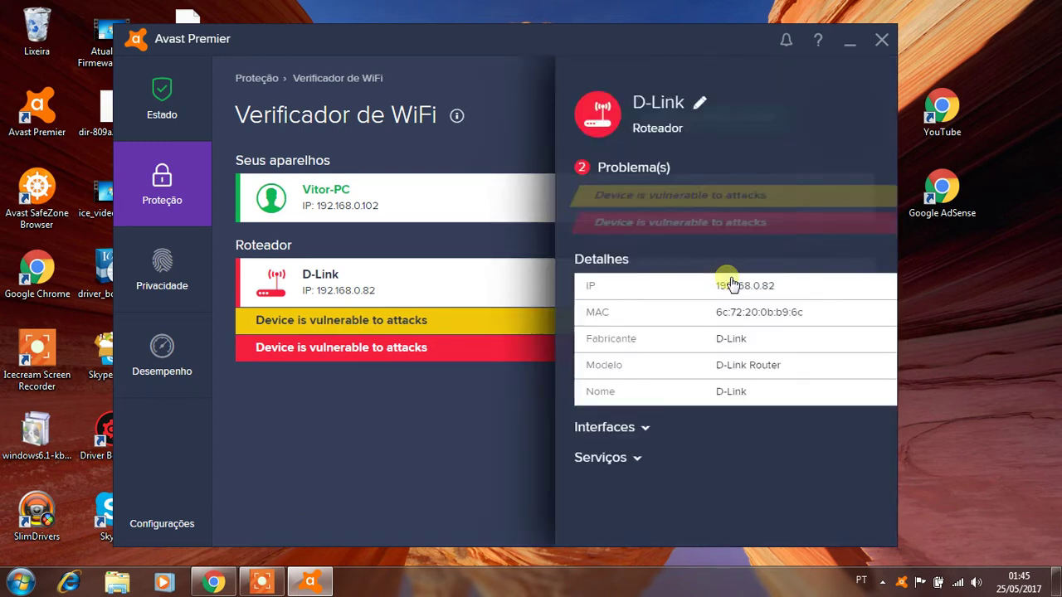
left_click(576, 224)
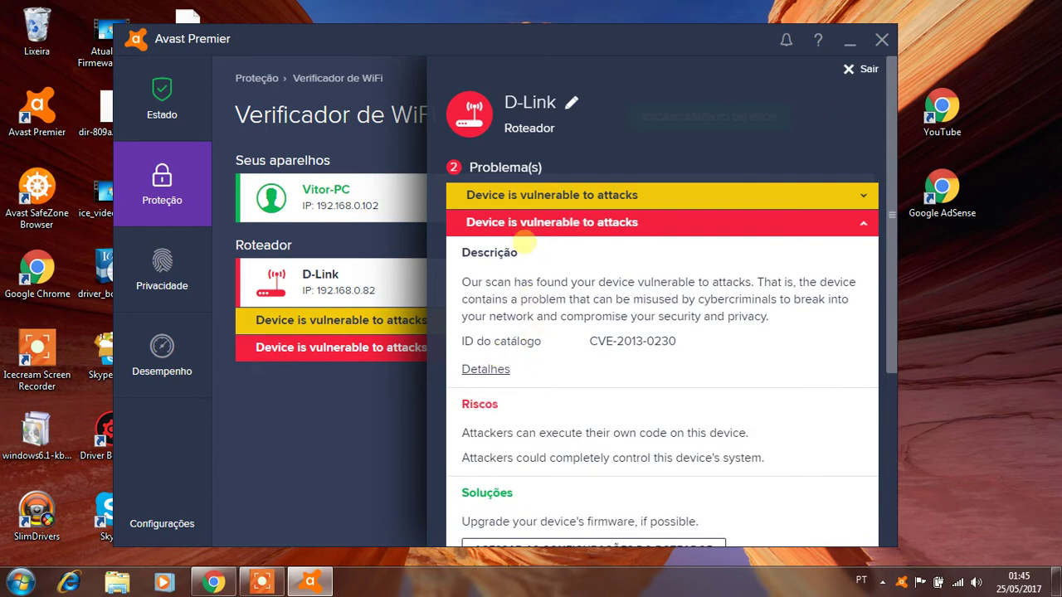
scroll(532, 245, "down", 3)
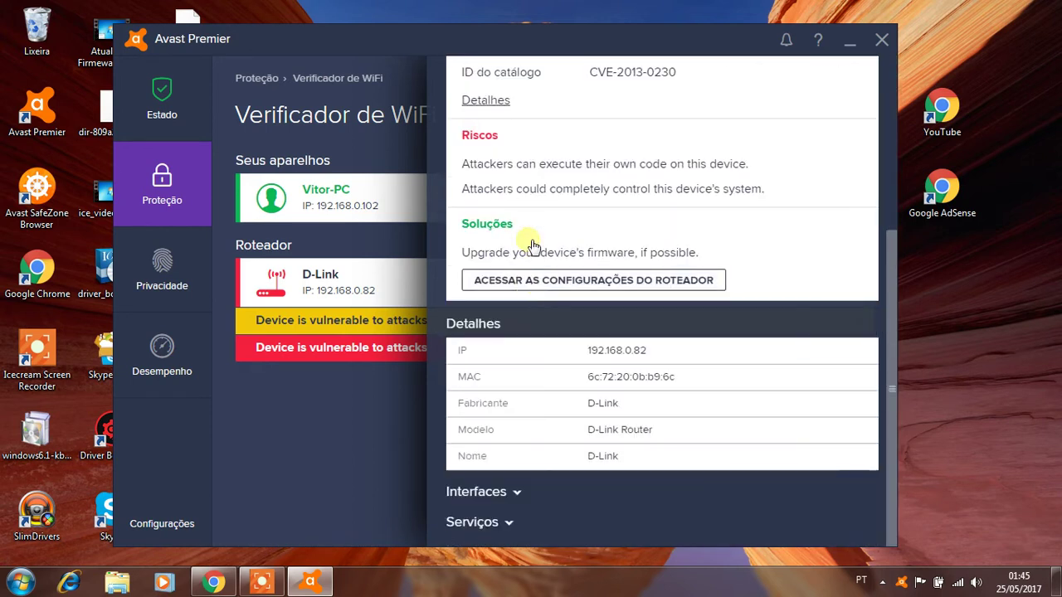
left_click(492, 495)
scroll(540, 447, "down", 1)
left_click(490, 524)
scroll(560, 430, "down", 2)
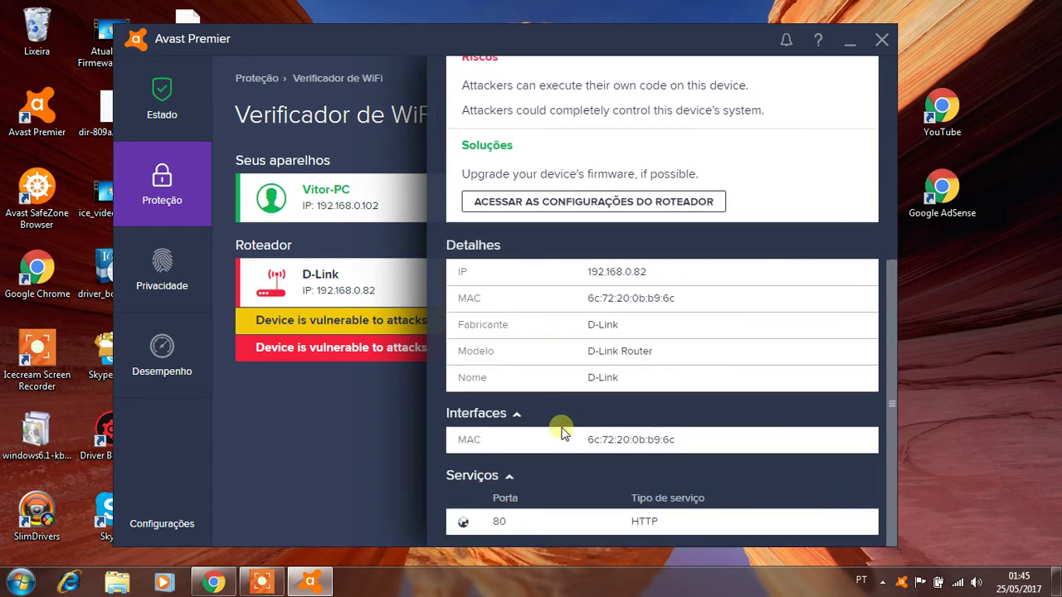
Open the router's configuration page from the suggested solution and log in with the admin account's password.
left_click(550, 200)
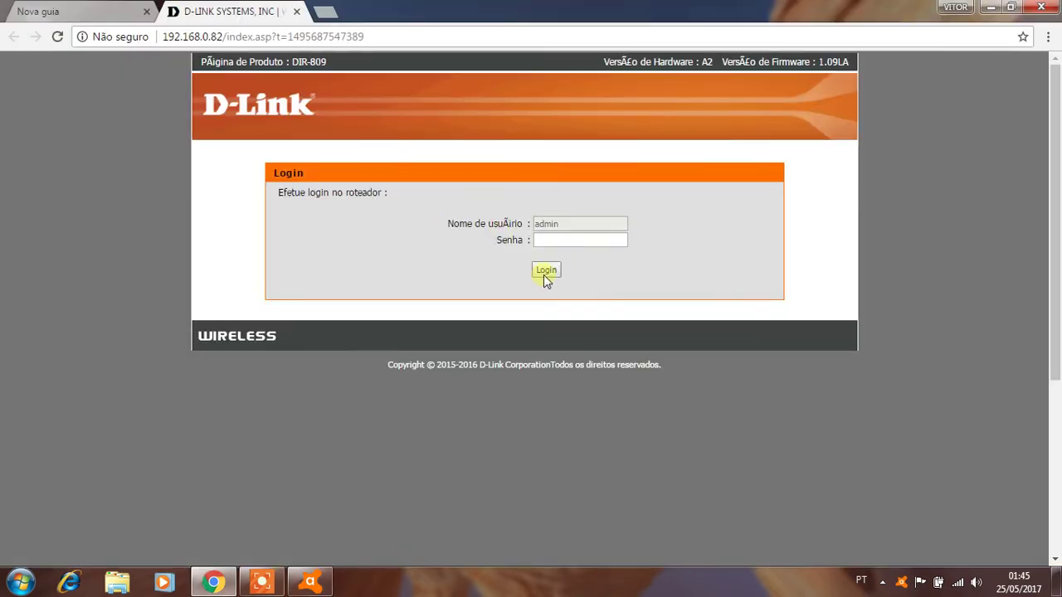
left_click(553, 239)
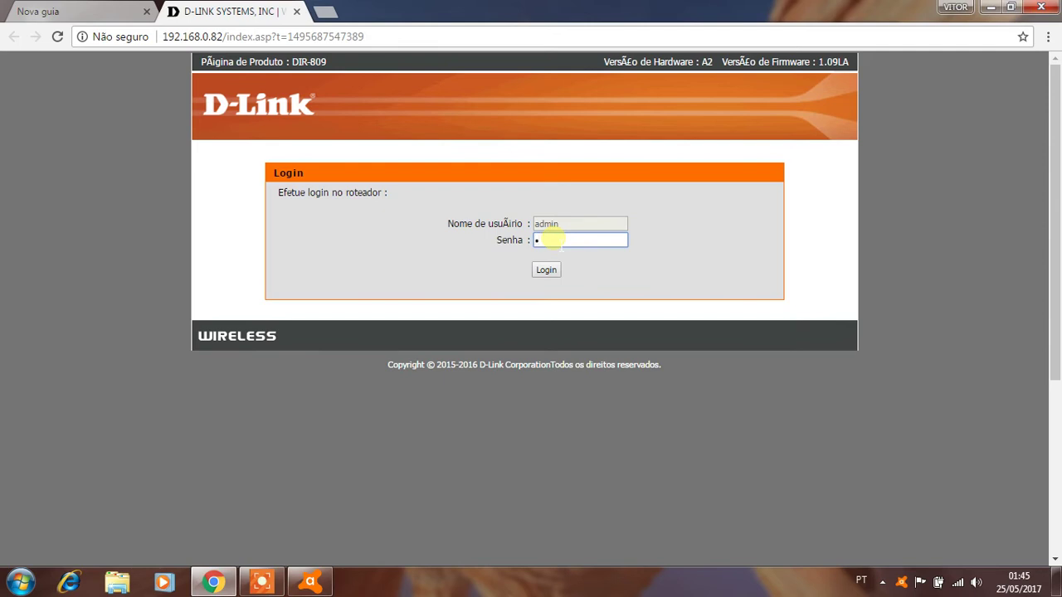
key("Return")
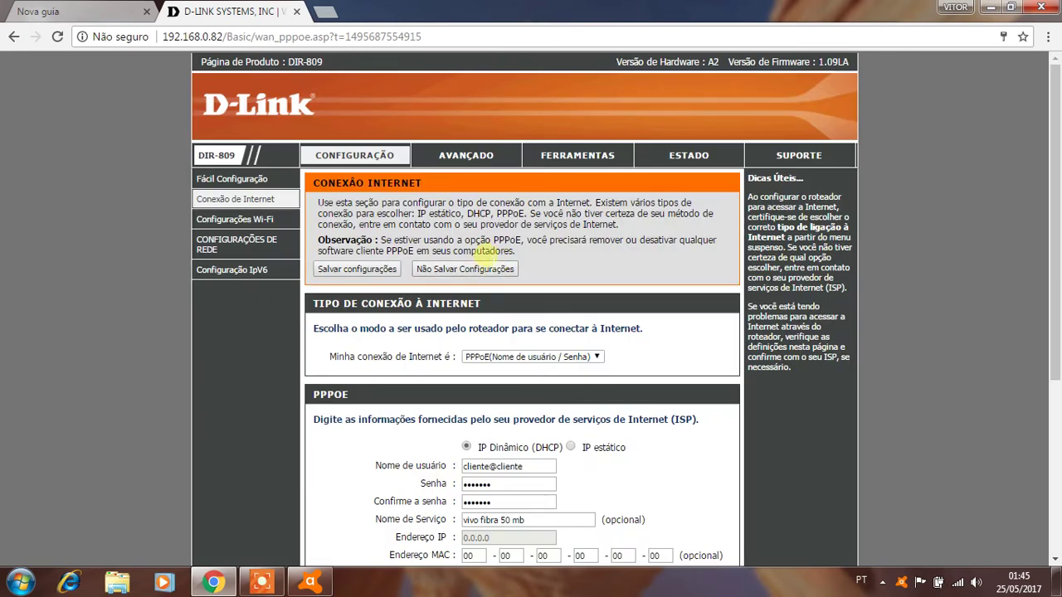
Open the router's firmware page in its tools section and go to the firmware update area.
left_click(578, 158)
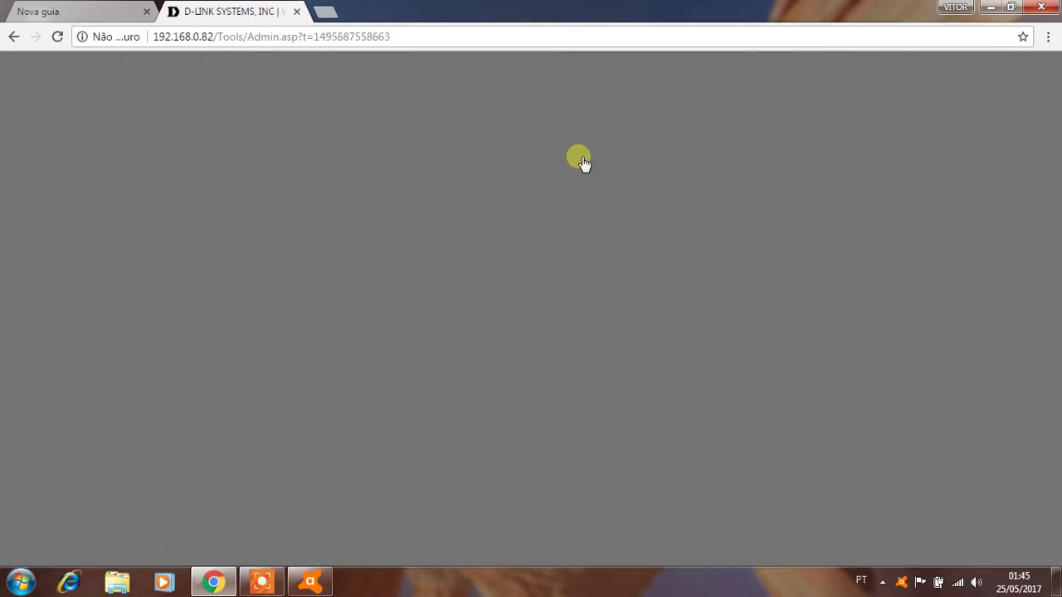
left_click(524, 324)
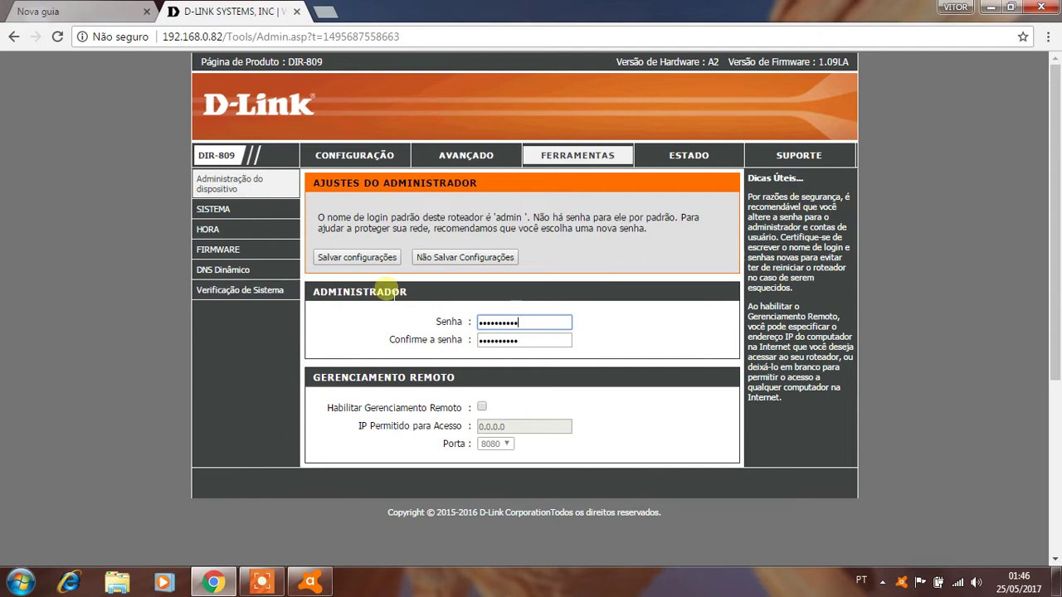
left_click(215, 248)
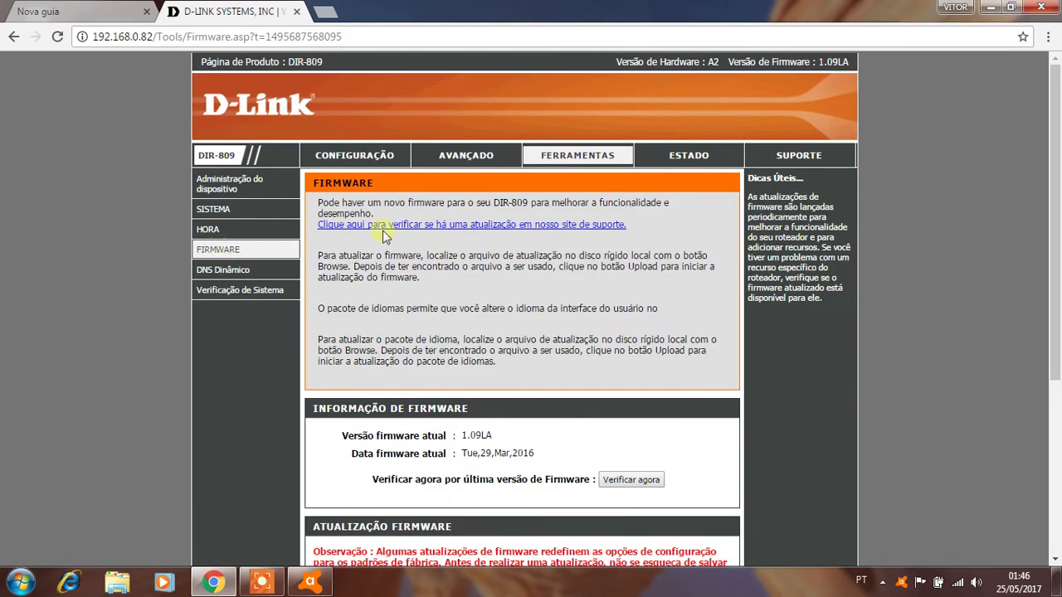
scroll(542, 206, "down", 3)
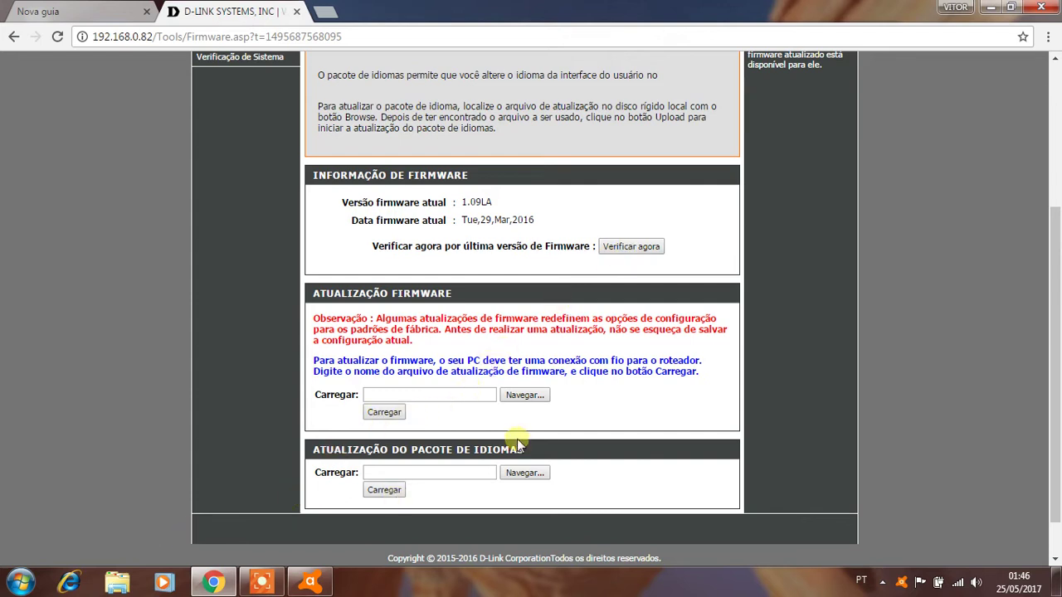
Upload the firmware file DIR-809A2_FW109LAB09 (1).bin from the desktop and confirm reprogramming the router with it.
left_click(385, 413)
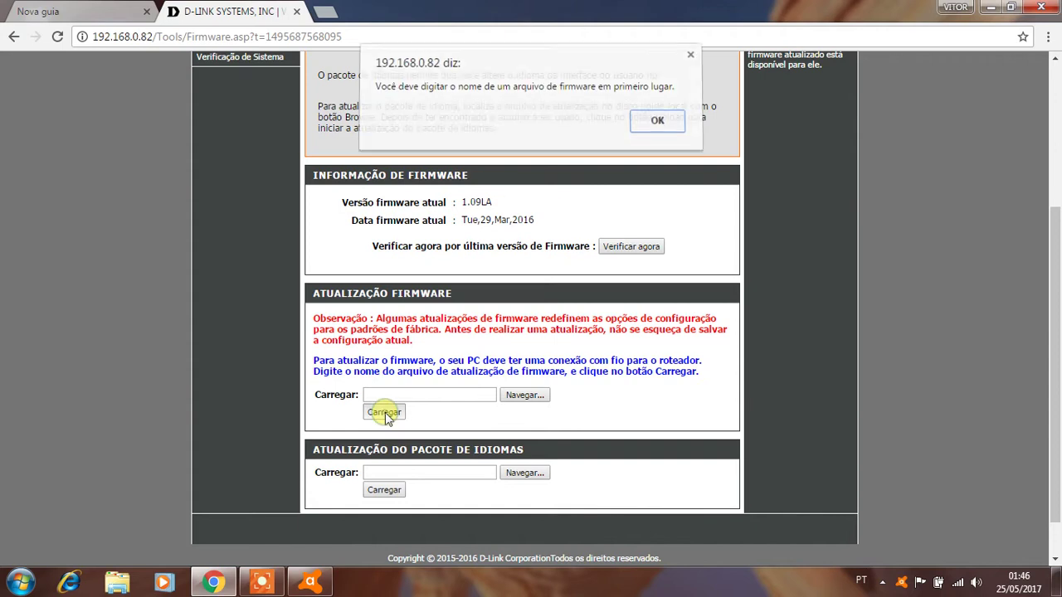
left_click(655, 128)
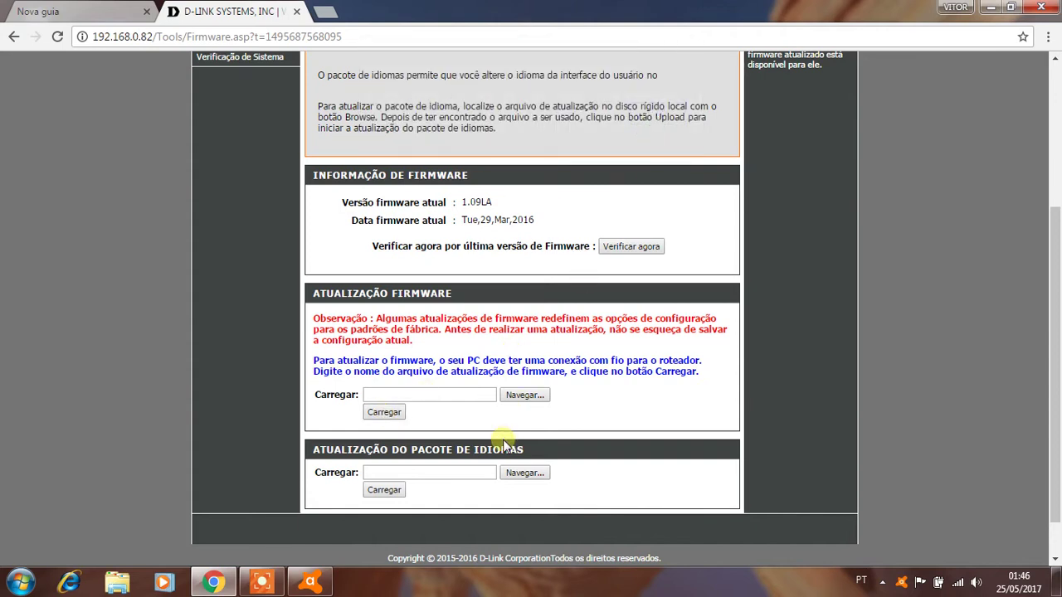
left_click(525, 396)
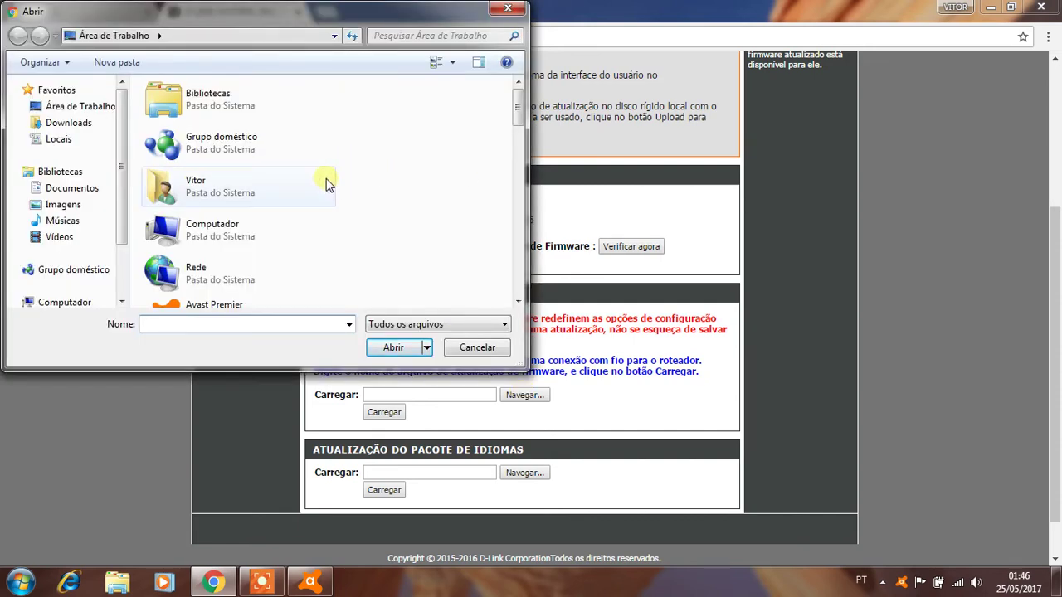
left_click_drag(517, 103, 506, 195)
scroll(505, 204, "down", 3)
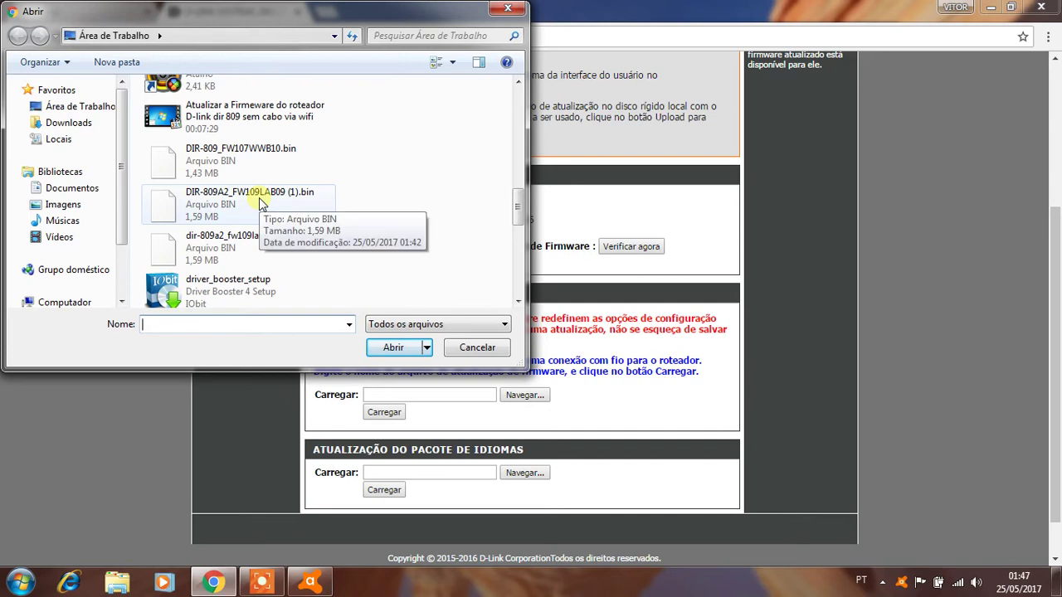
left_click(260, 203)
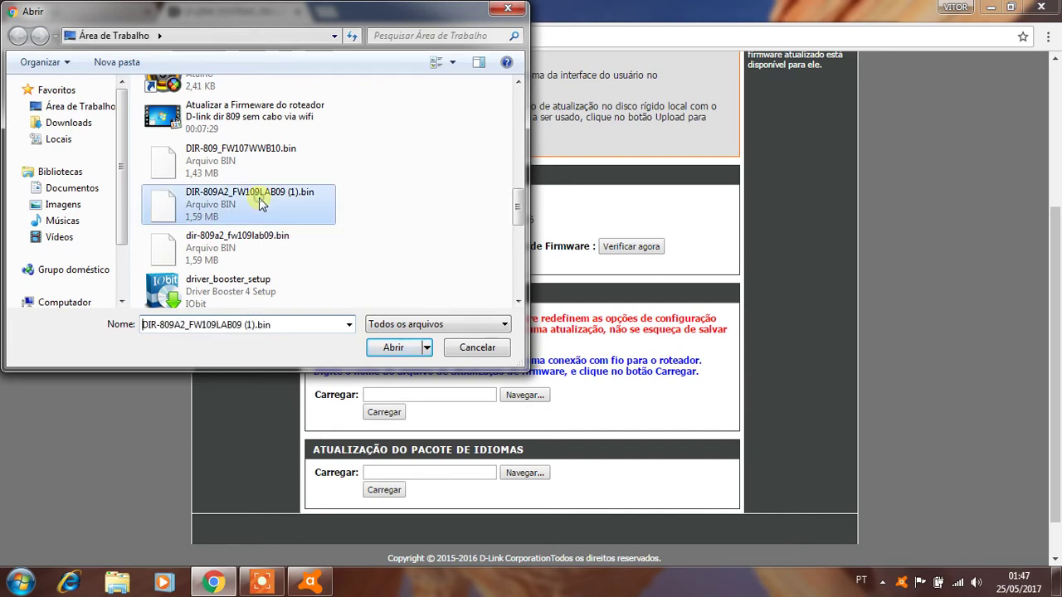
left_click(390, 347)
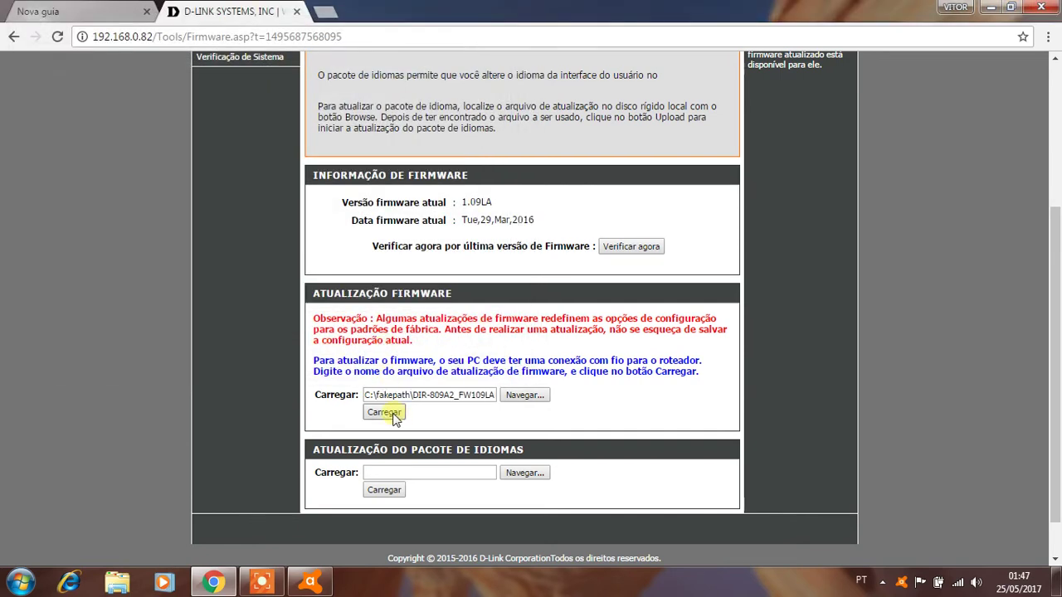
left_click(394, 417)
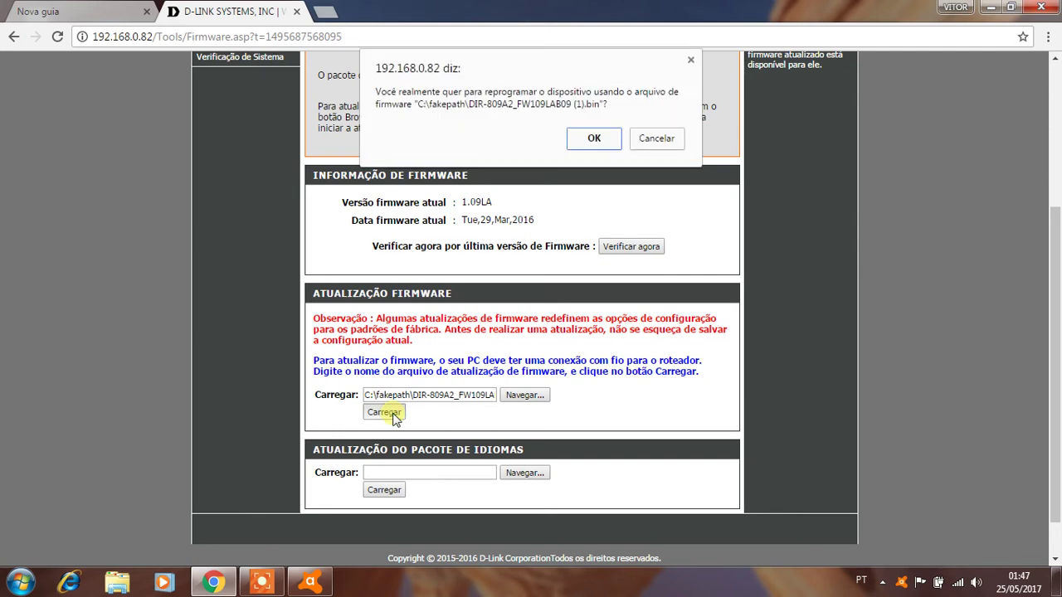
left_click(592, 139)
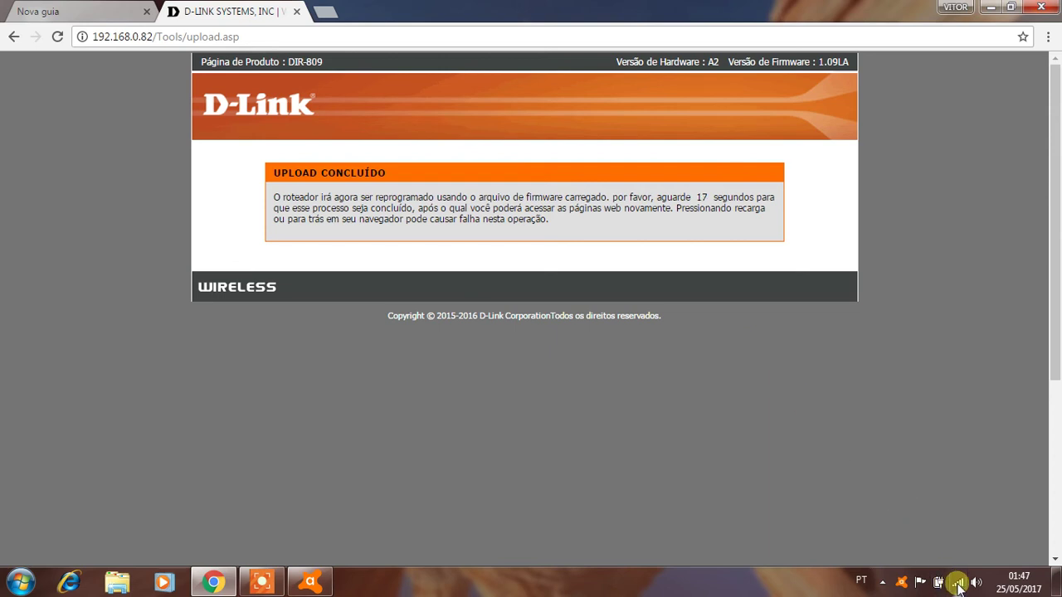
mouse_move(959, 585)
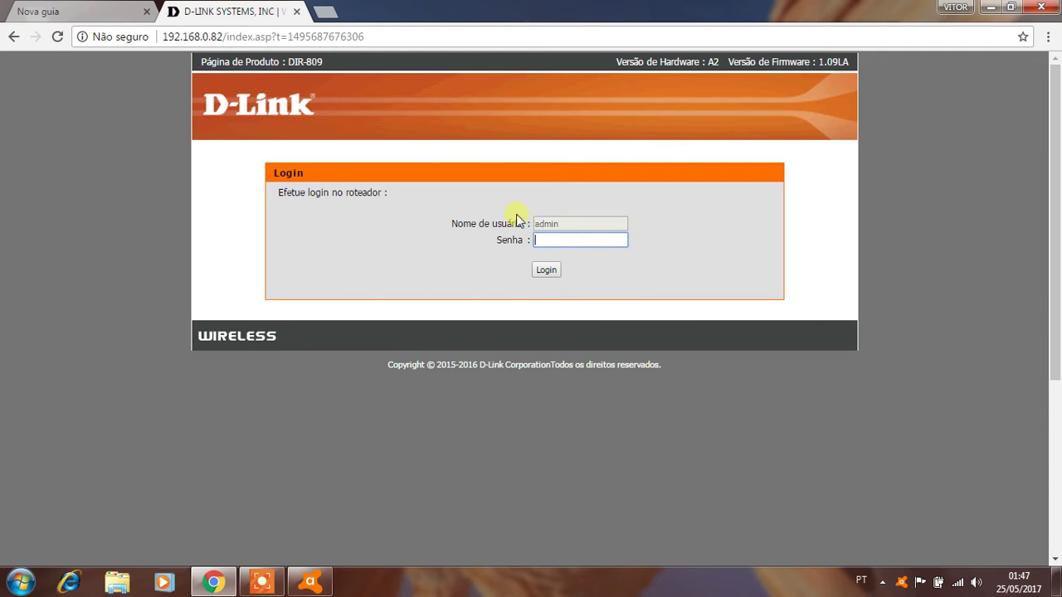
Close the D-Link router's browser page and switch back to the Avast Premier window.
left_click(107, 10)
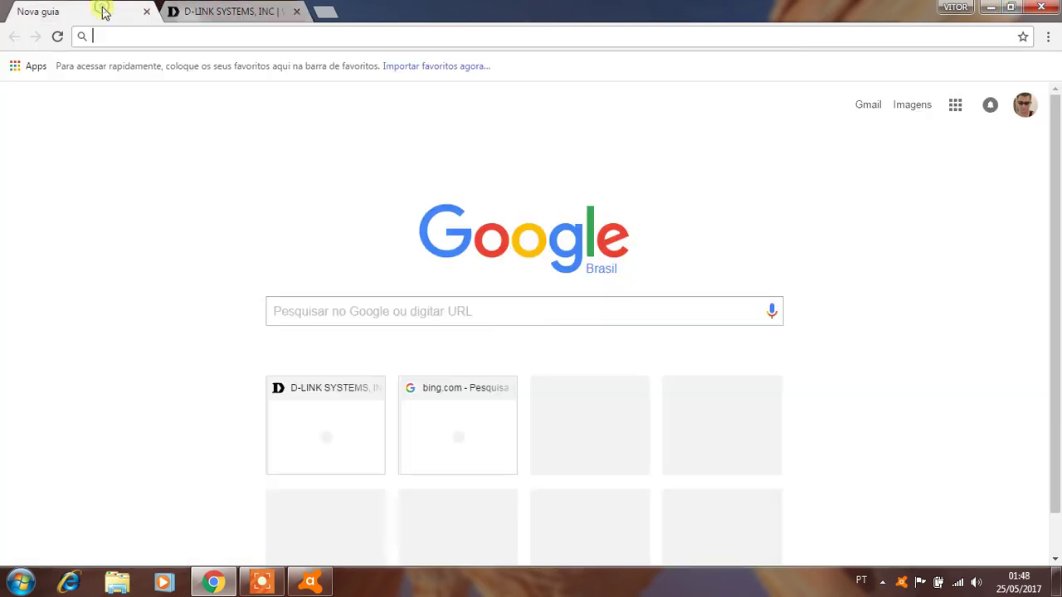
left_click(297, 11)
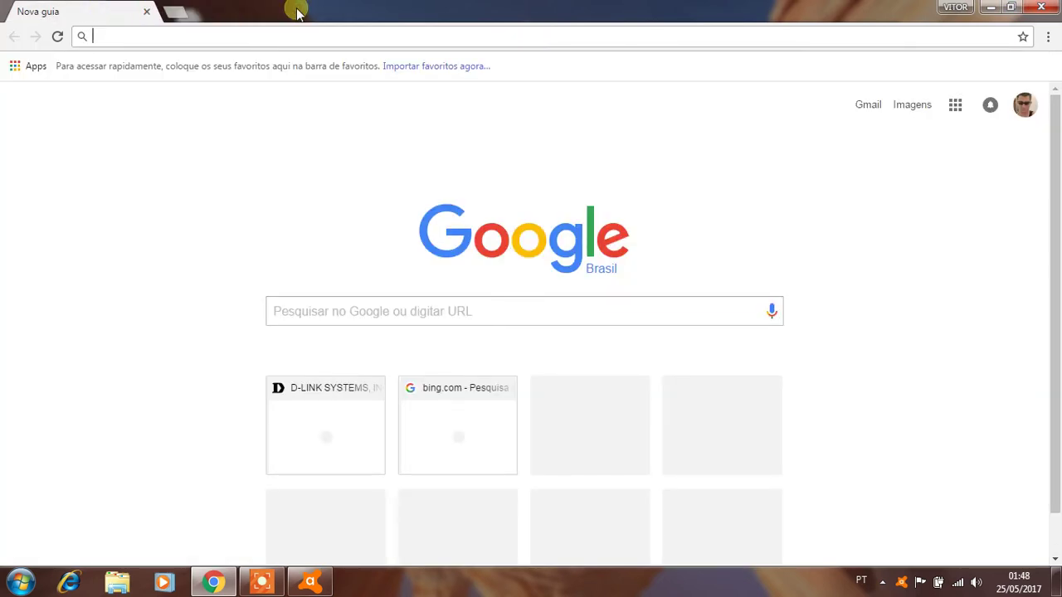
key("super+Tab")
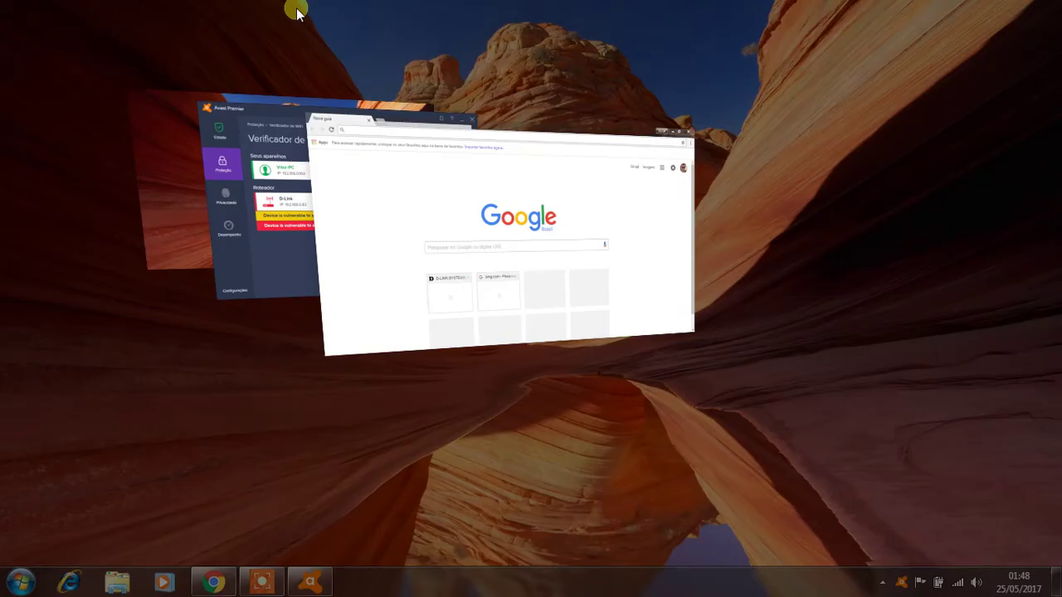
key("super+Tab")
key("super+Tab")
key("super+Tab")
key("super+Tab")
key("super+Tab")
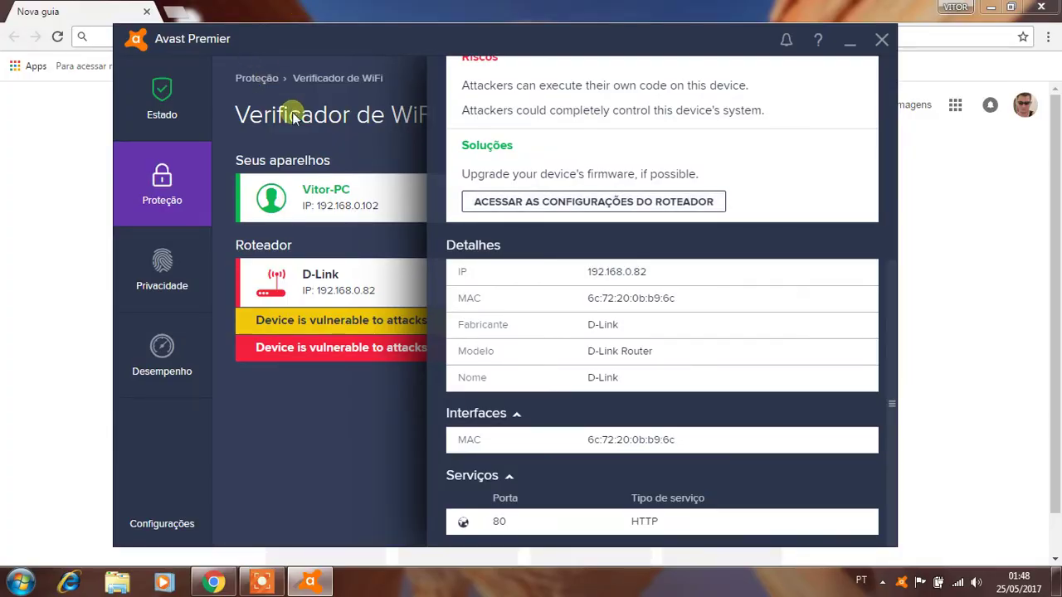
Close the router's details, rescan the network, and expand the red vulnerability entry under the D-Link router.
left_click(332, 277)
left_click(654, 124)
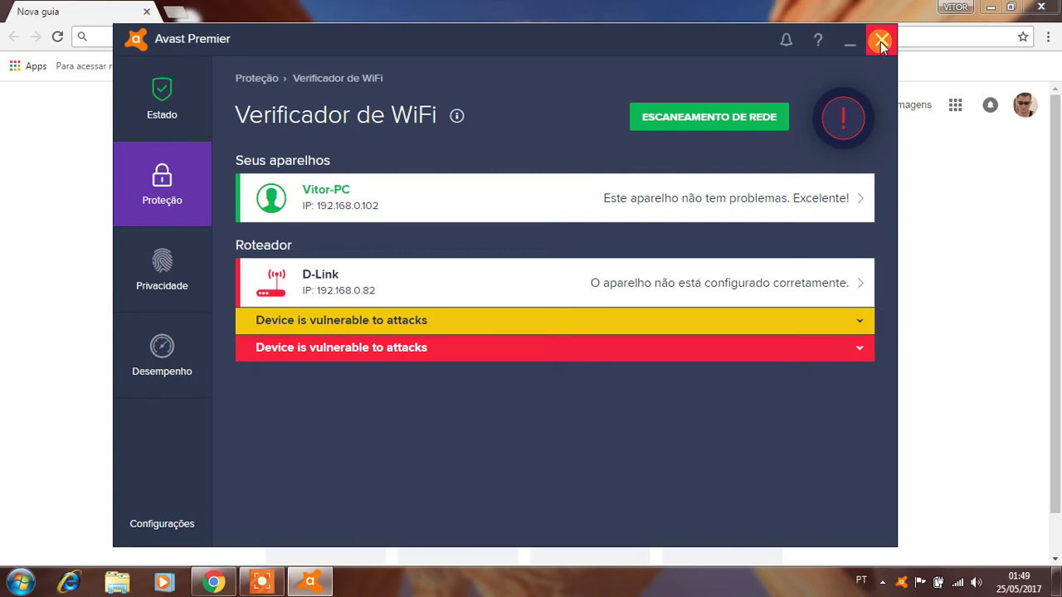
left_click(158, 264)
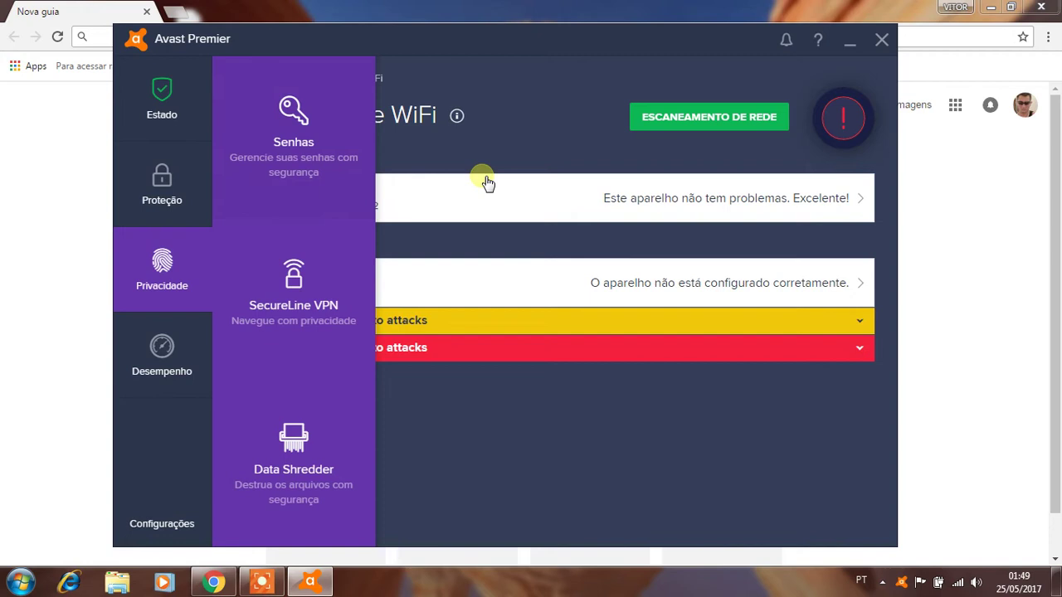
left_click(581, 345)
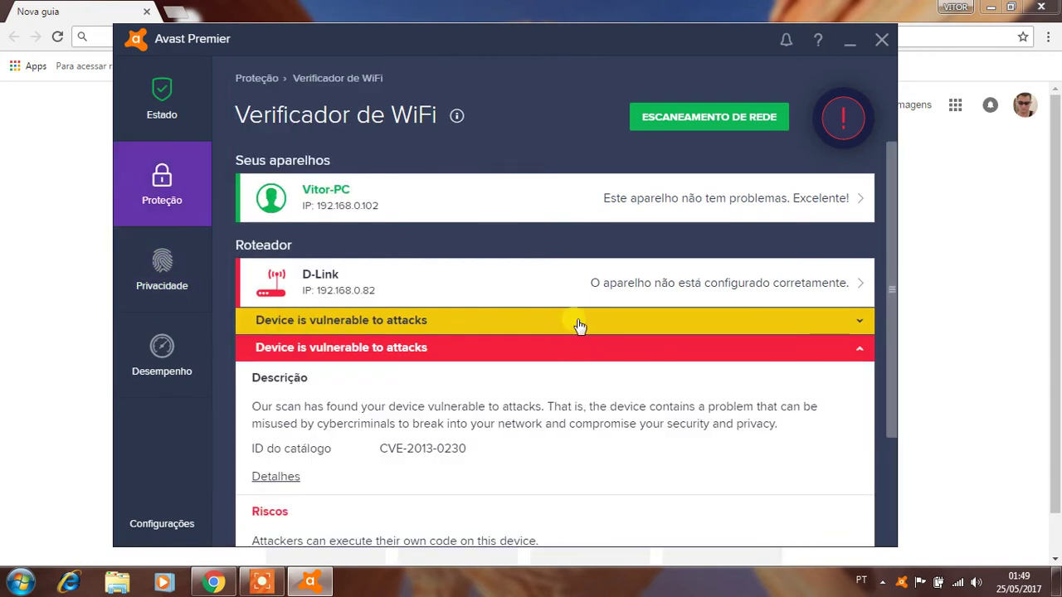
Open the router's settings page from the red vulnerability's solutions and log in to the router with the admin password.
scroll(579, 325, "down", 2)
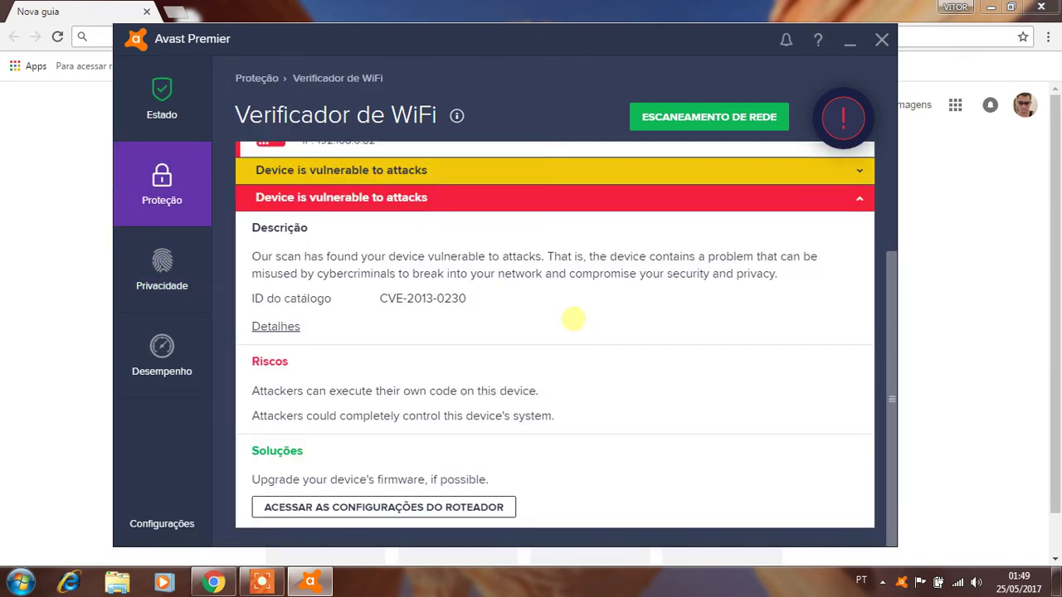
left_click(388, 507)
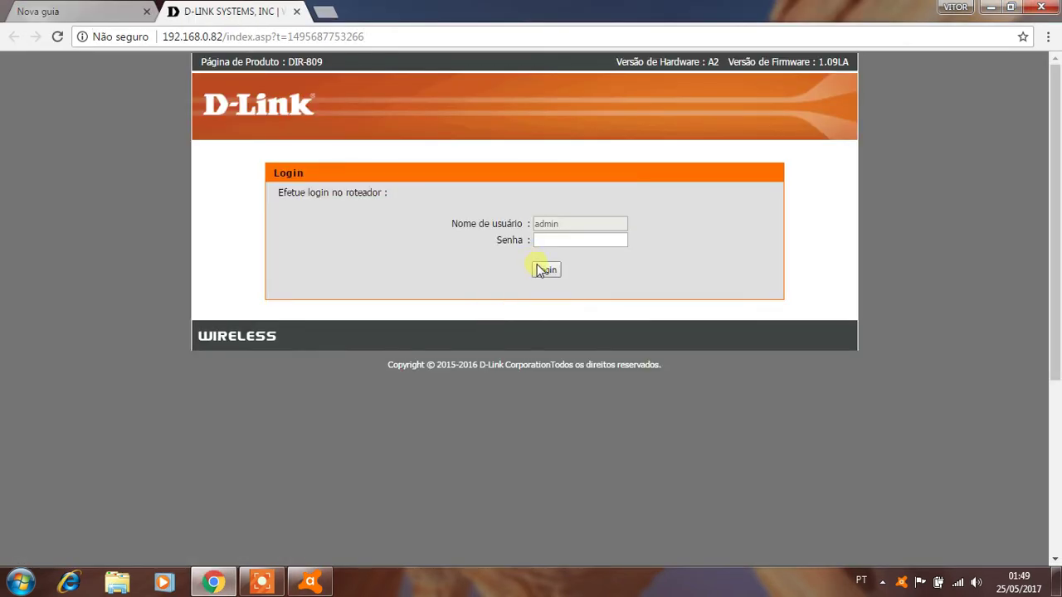
left_click(552, 240)
left_click(543, 270)
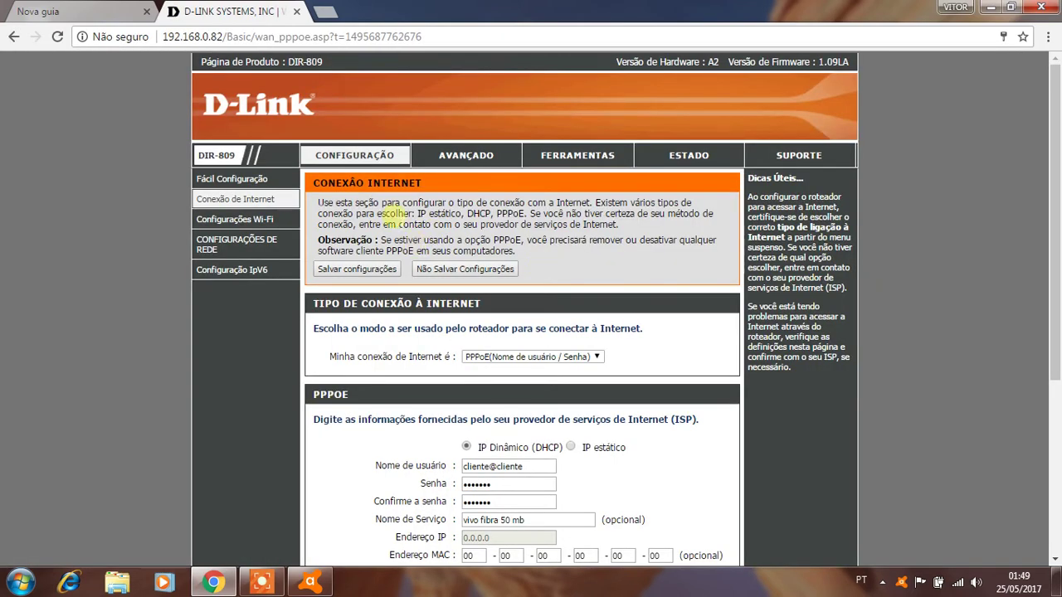
Go to the firmware update area in the router's tools section and dismiss the missing-file alert.
left_click(572, 156)
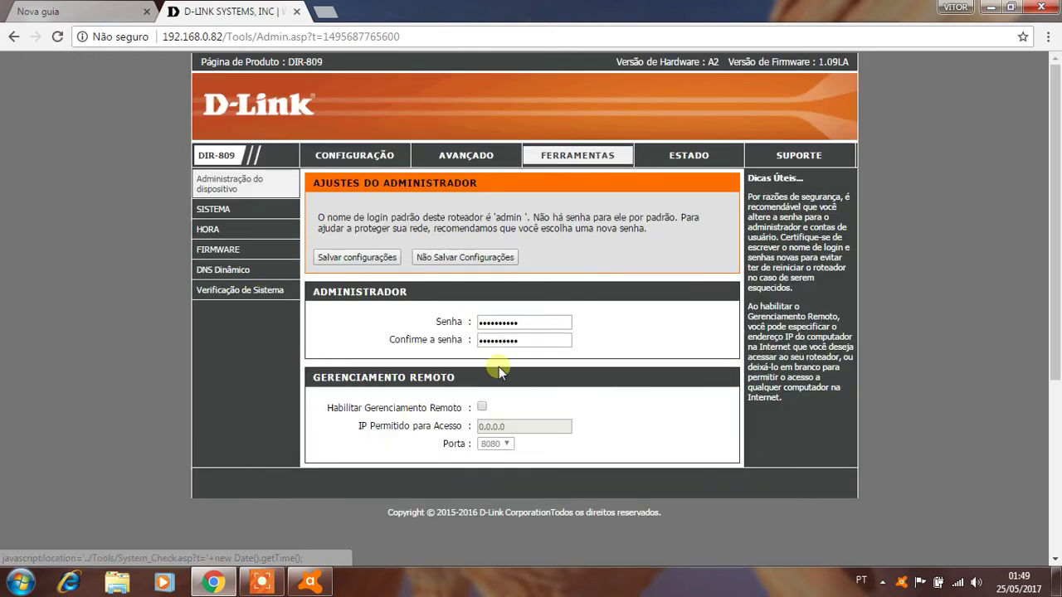
left_click(219, 252)
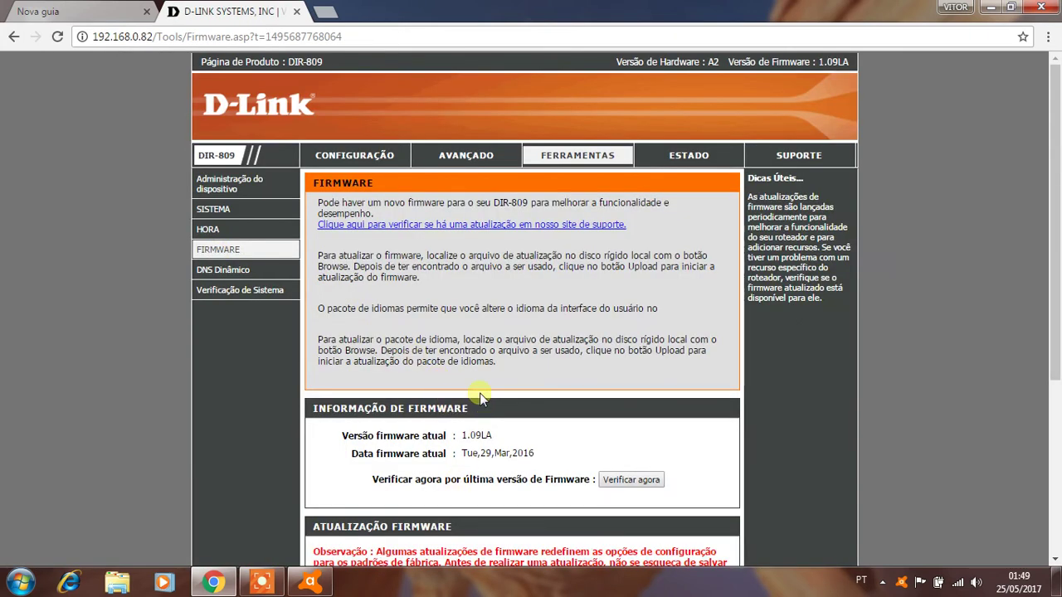
scroll(439, 379, "down", 3)
left_click(378, 363)
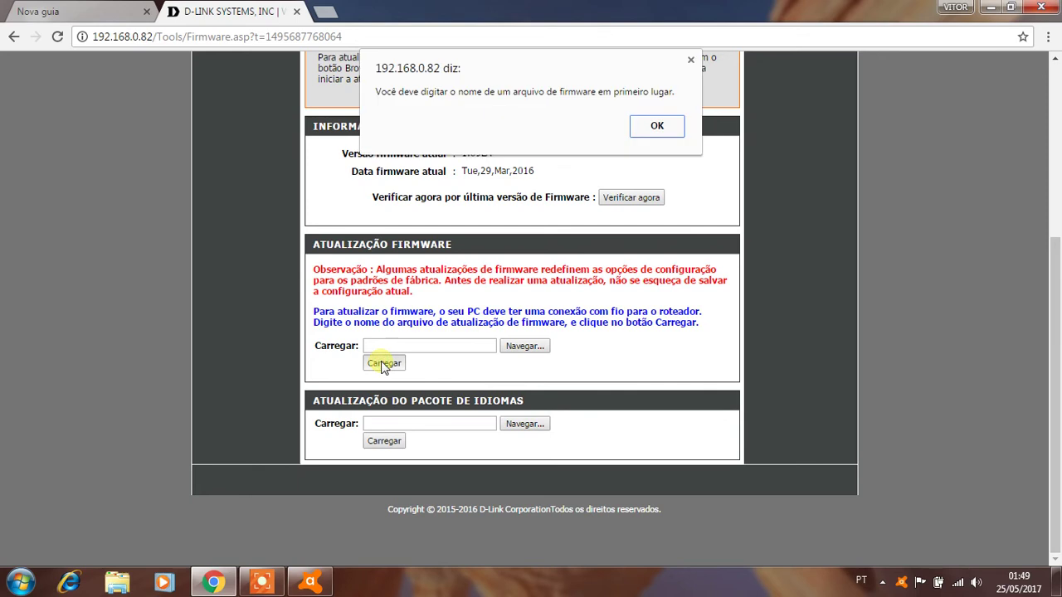
left_click(657, 129)
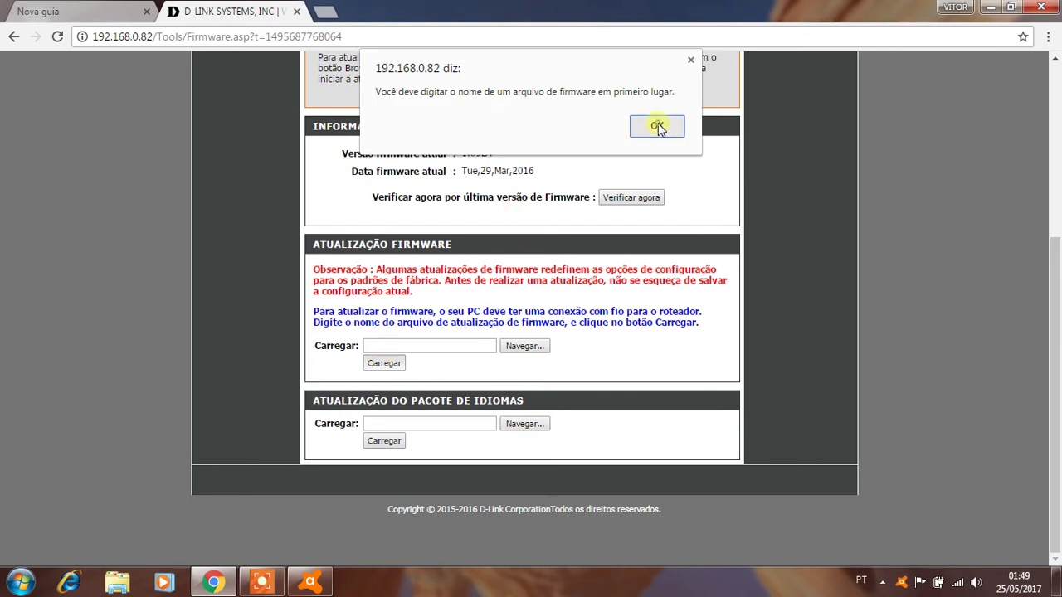
Upload the firmware file DIR-809_FW107WWB10.bin from the desktop, confirm reprogramming the router, and wait for it to finish.
left_click(528, 346)
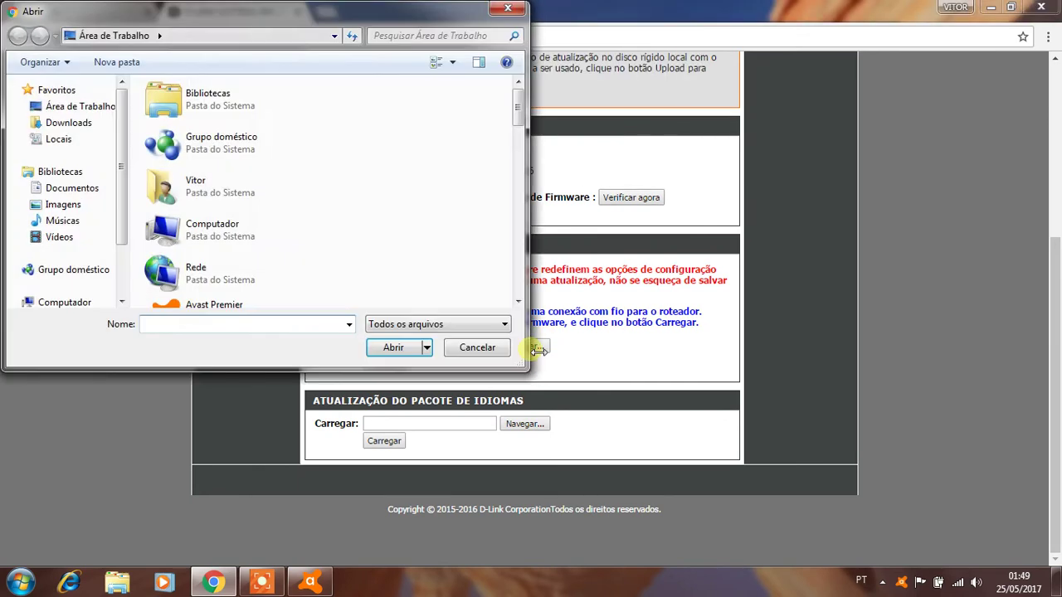
left_click_drag(512, 115, 490, 301)
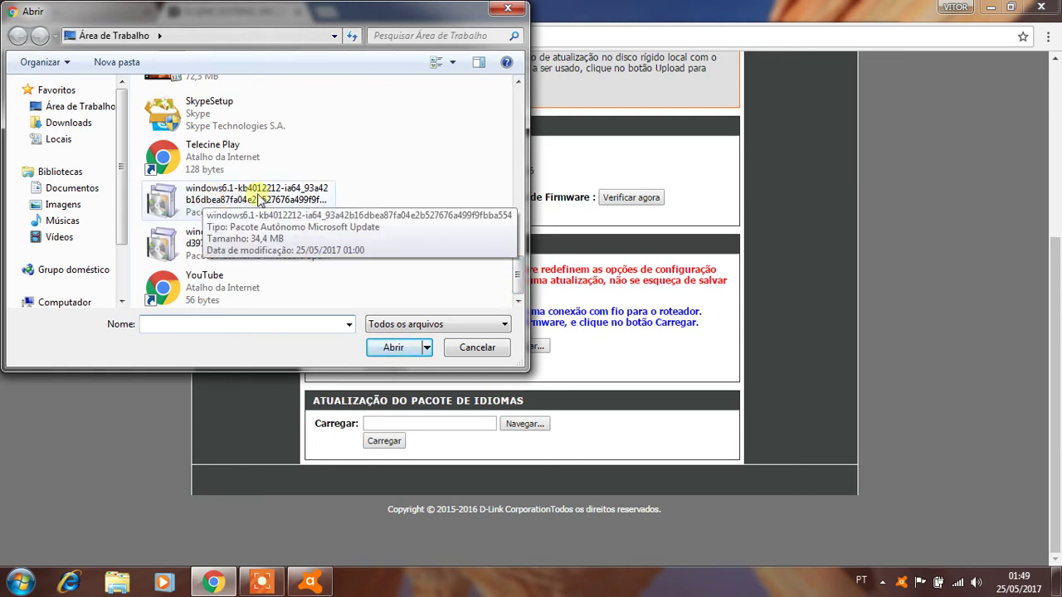
scroll(398, 175, "up", 3)
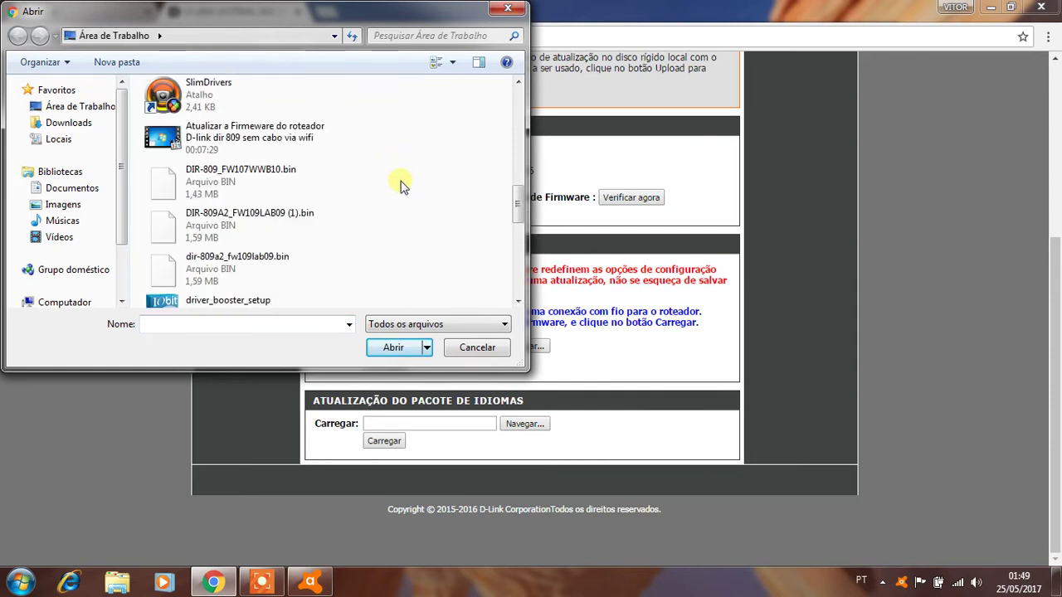
left_click(222, 182)
left_click(395, 348)
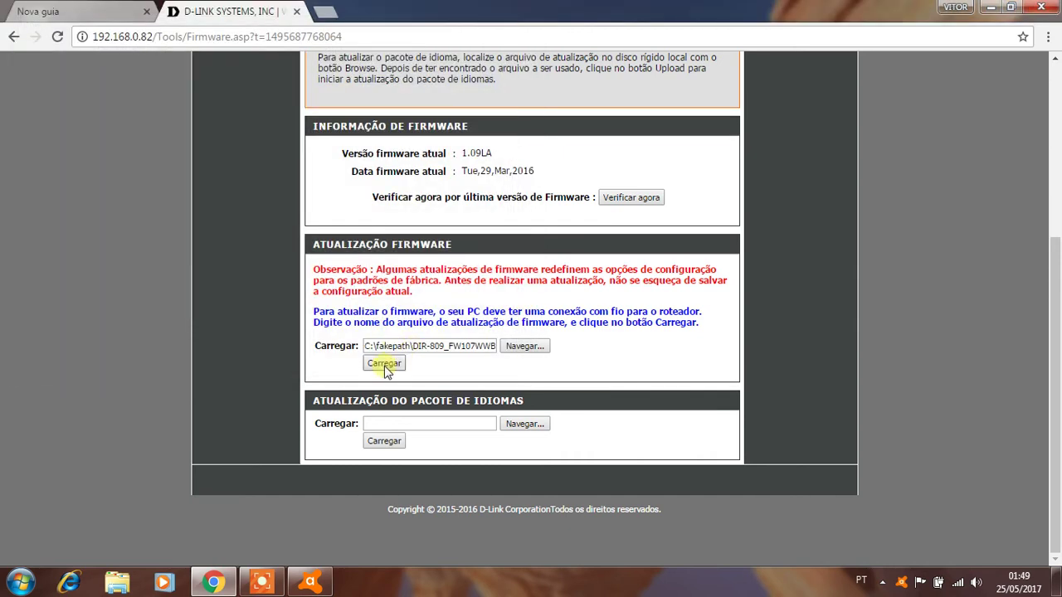
left_click(384, 364)
left_click(602, 141)
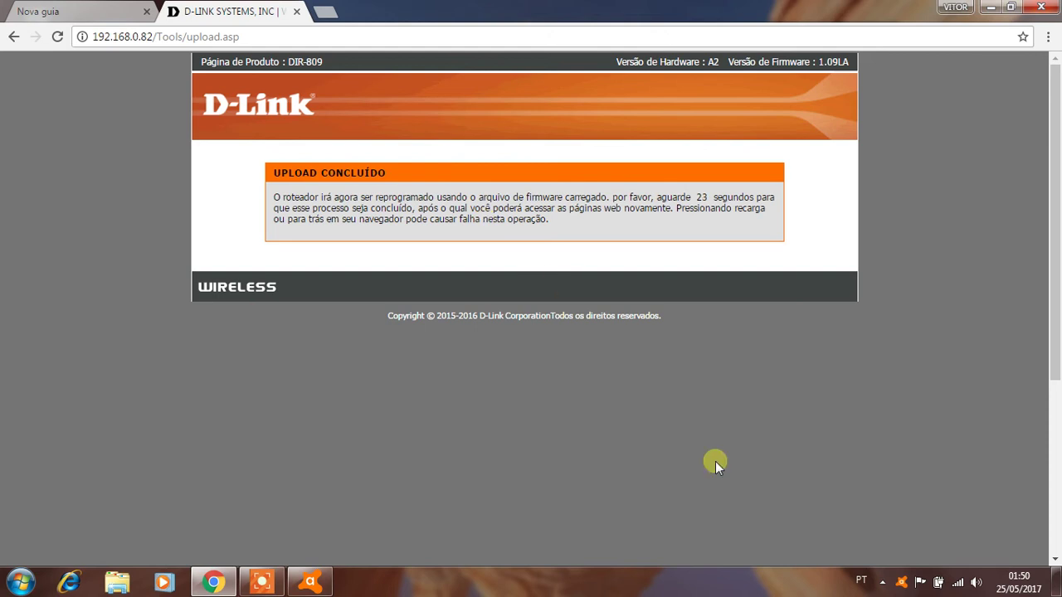
mouse_move(958, 584)
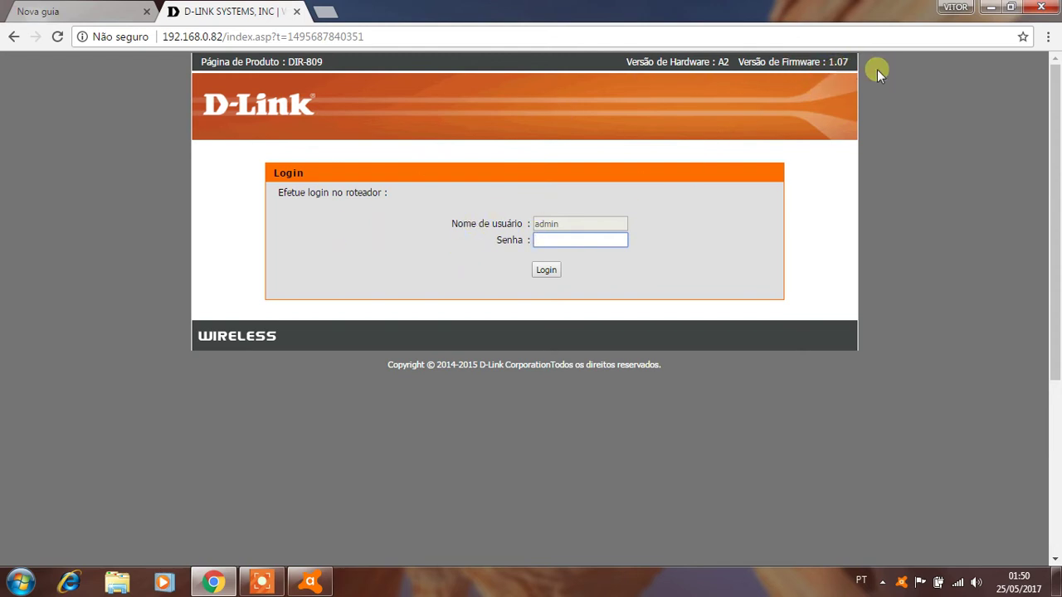
Switch back to Avast Premier, rescan the network with the WiFi verifier, and minimize its window.
left_click(989, 8)
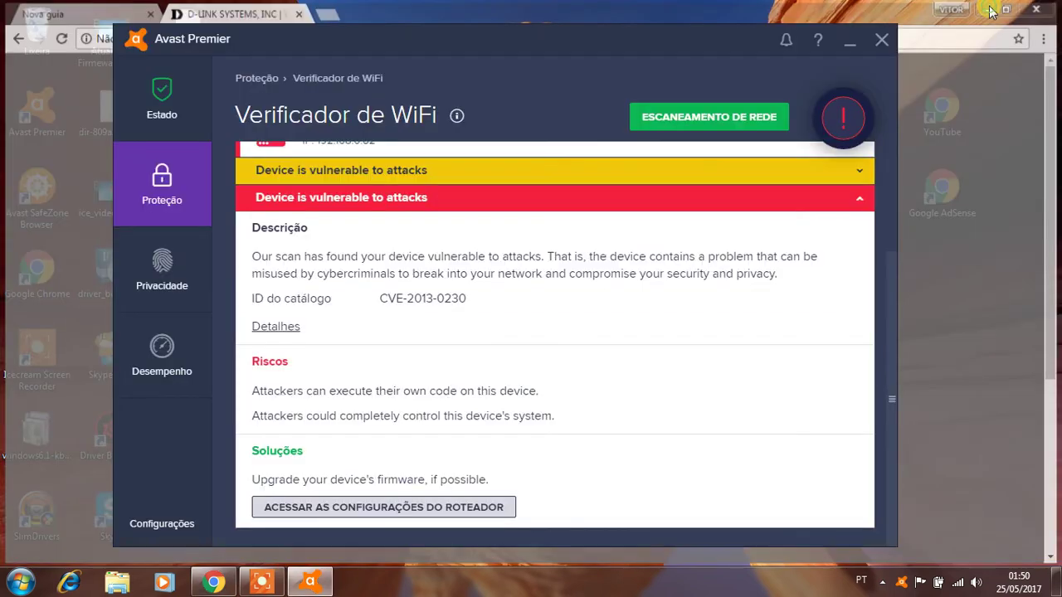
left_click(710, 116)
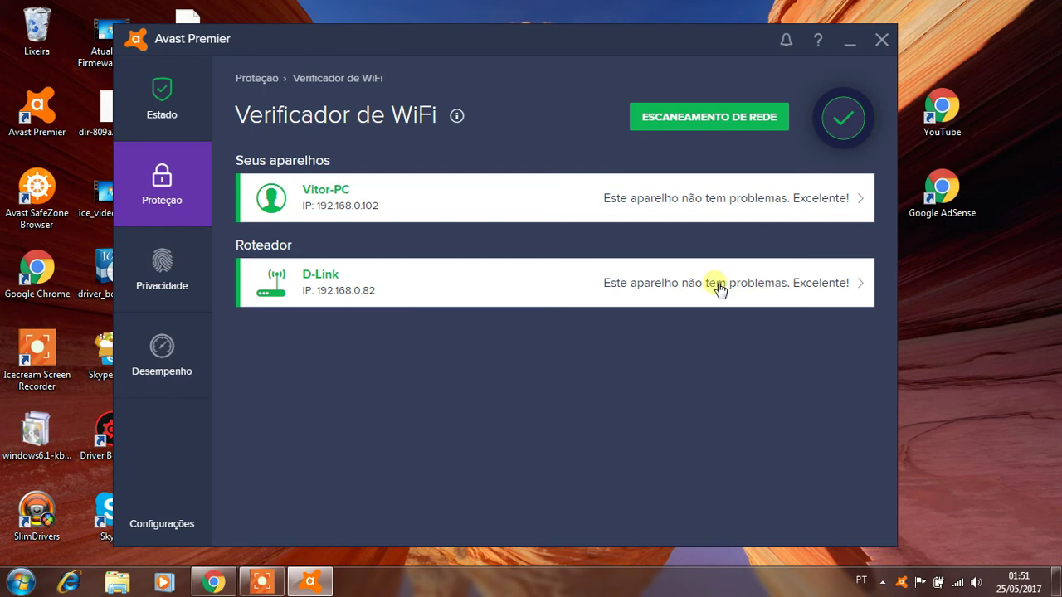
left_click(848, 46)
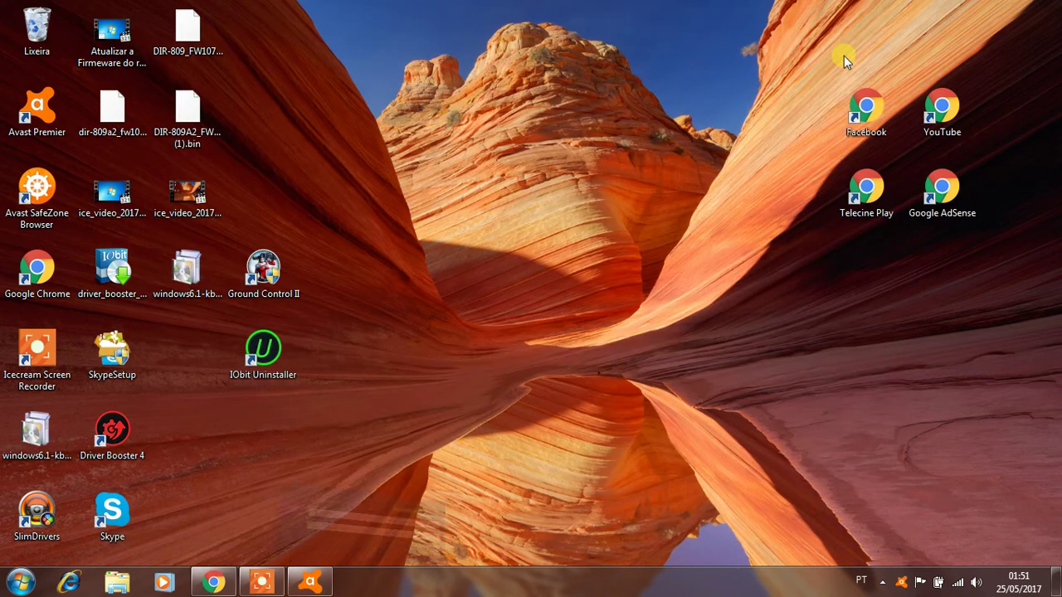
Switch to the router's login page in the browser and log in with the admin password.
left_click(211, 586)
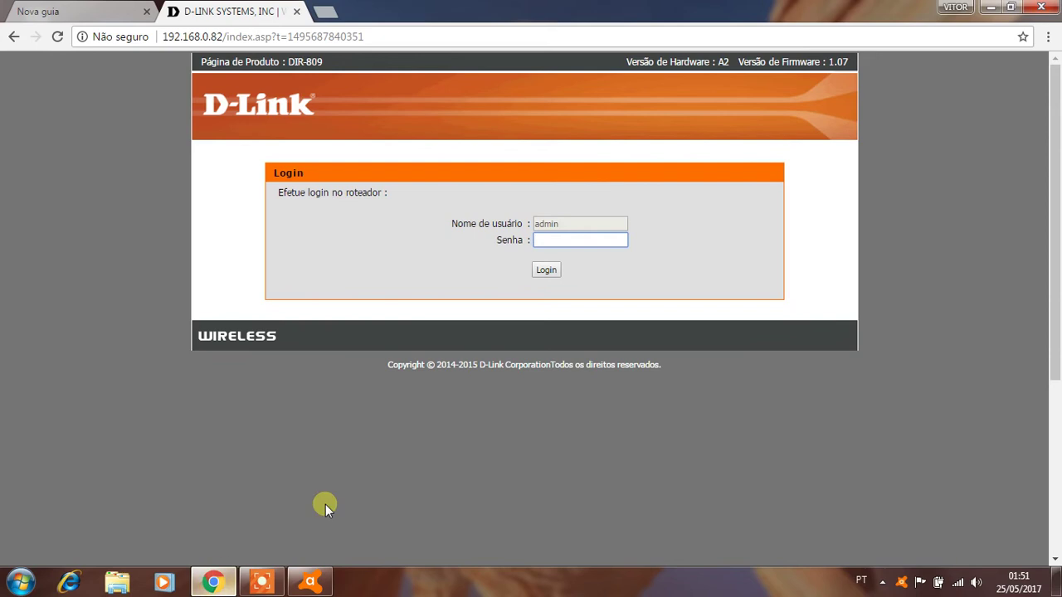
left_click(549, 240)
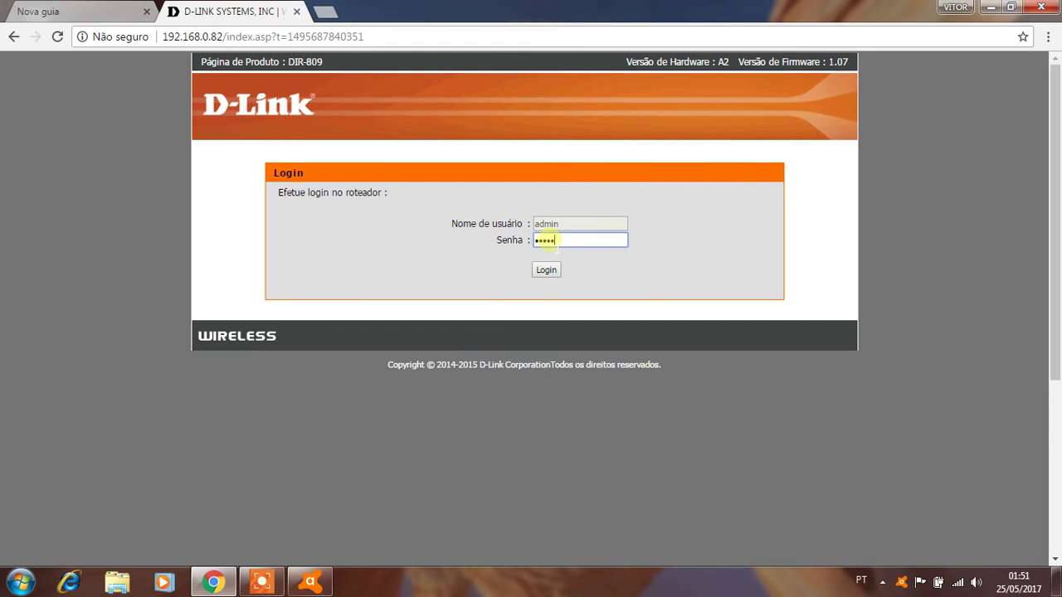
left_click(545, 270)
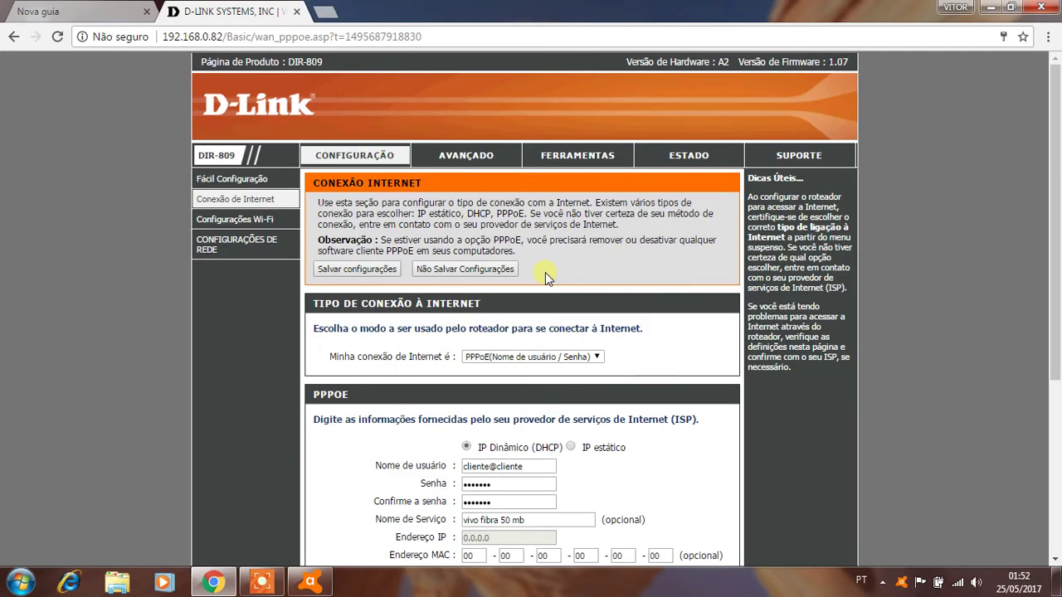
Open the firmware help topic from the tools list in the router's support menu.
left_click(792, 157)
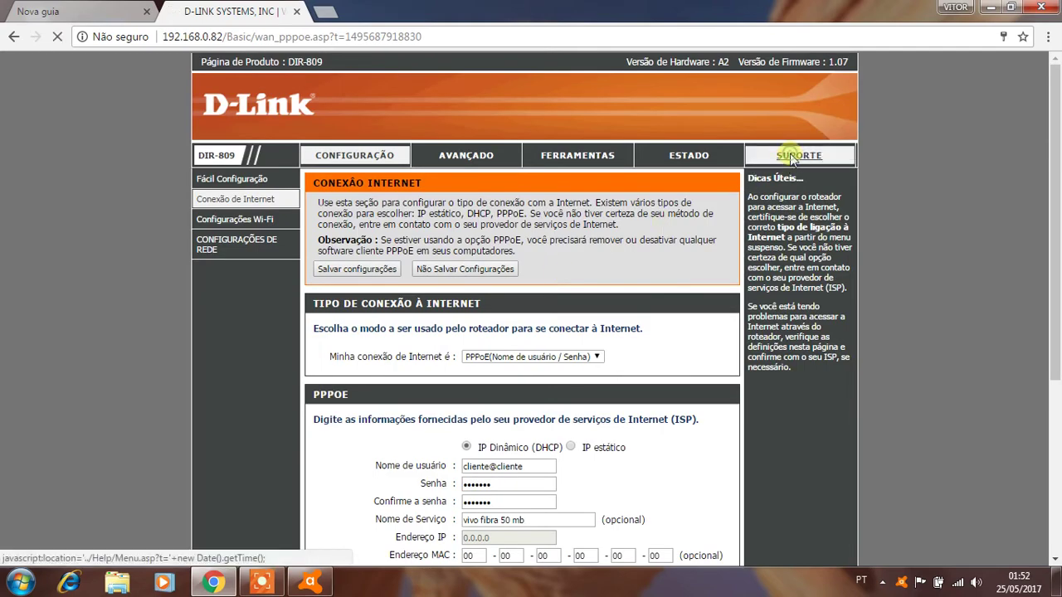
scroll(413, 285, "down", 5)
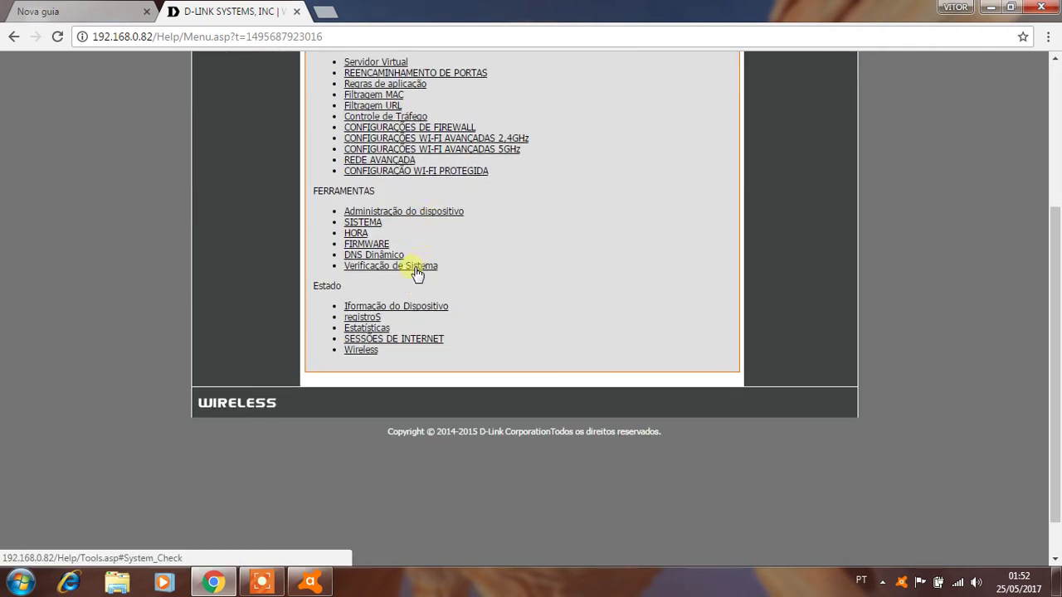
scroll(388, 264, "up", 1)
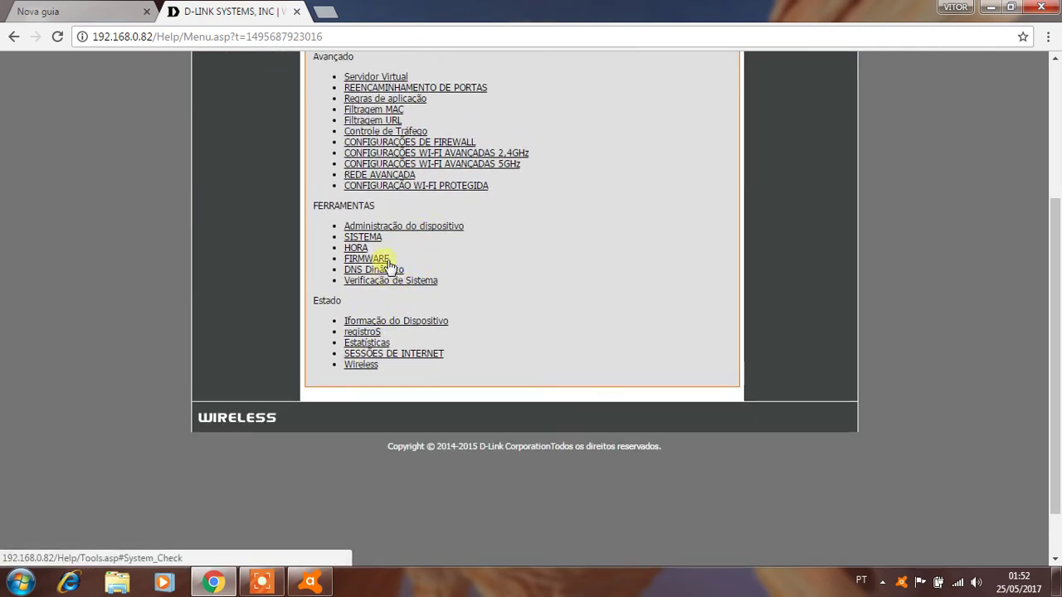
scroll(388, 263, "up", 3)
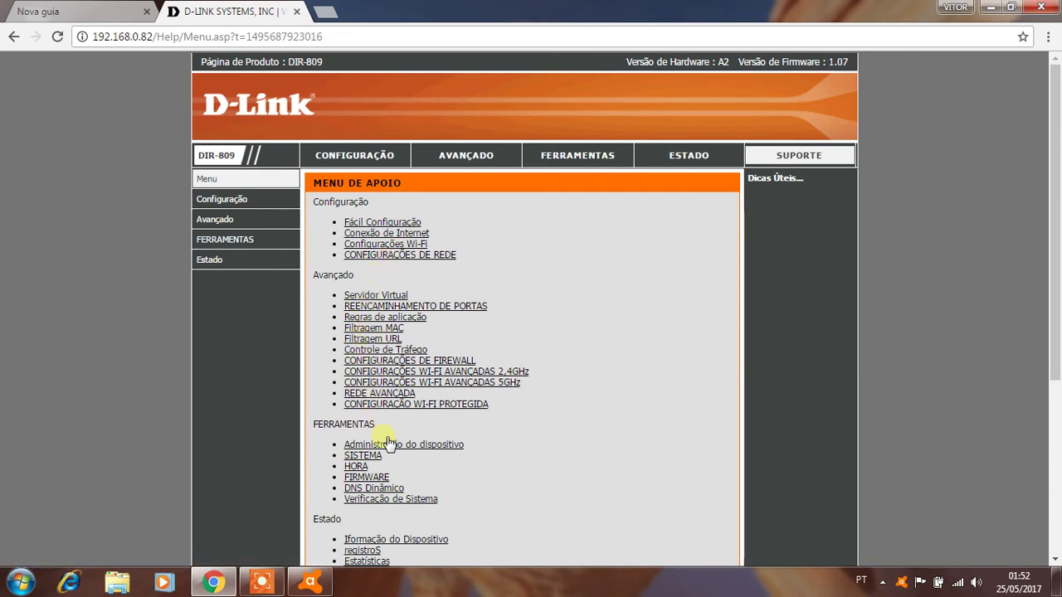
scroll(408, 421, "down", 2)
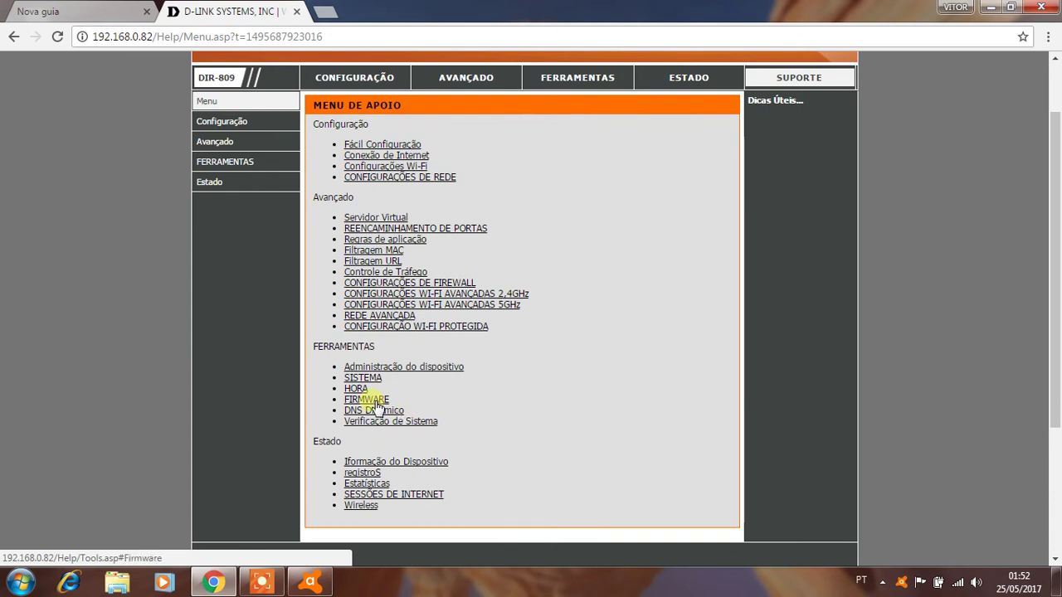
left_click(375, 401)
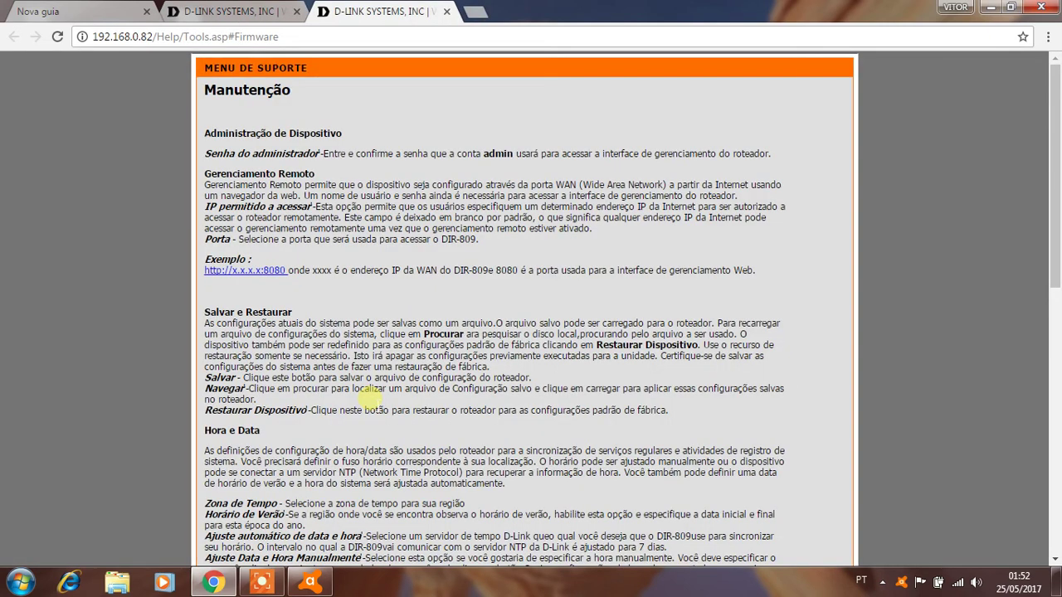
Follow the support site link in the firmware update help section and translate the D-Link site that opens.
scroll(589, 348, "down", 2)
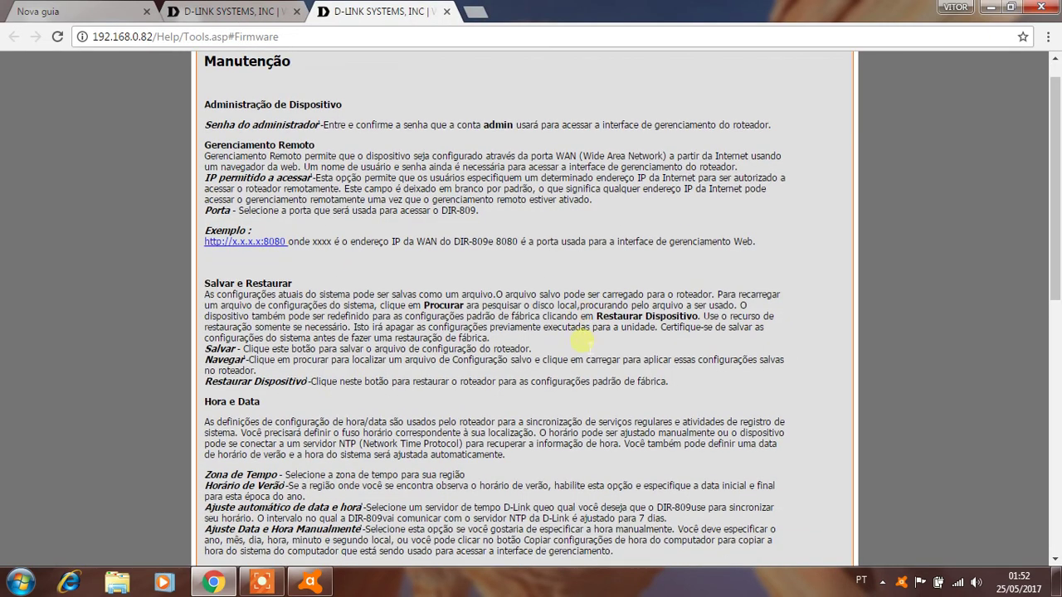
scroll(583, 346, "down", 6)
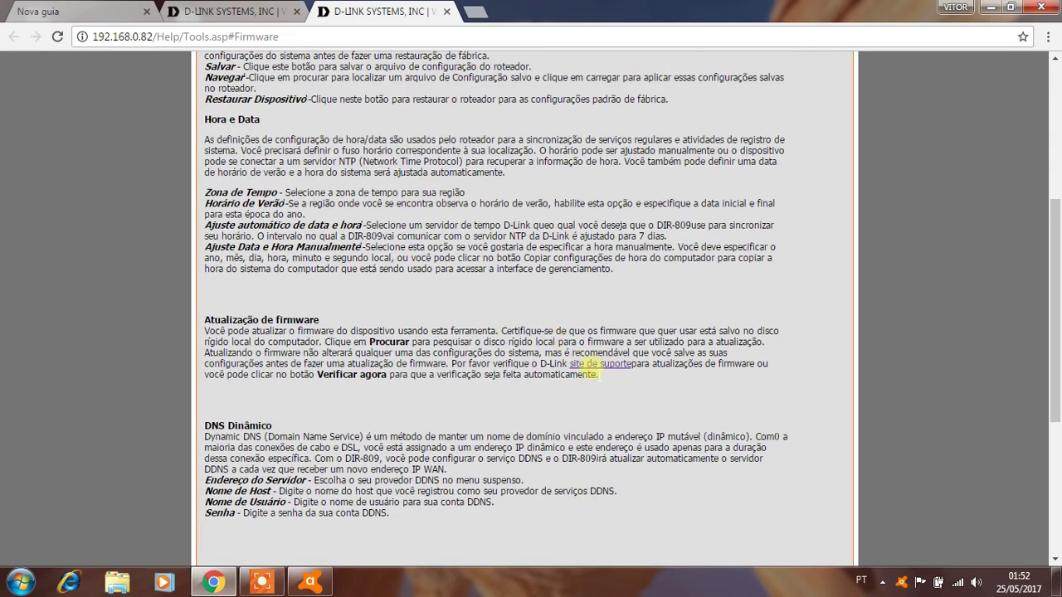
left_click(600, 366)
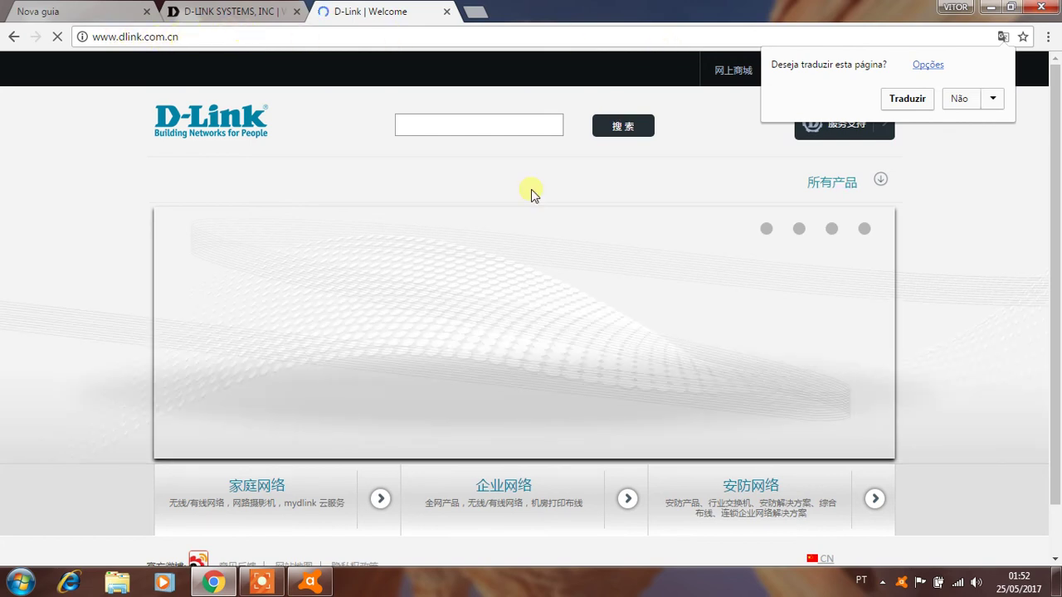
scroll(531, 190, "down", 1)
scroll(515, 150, "up", 1)
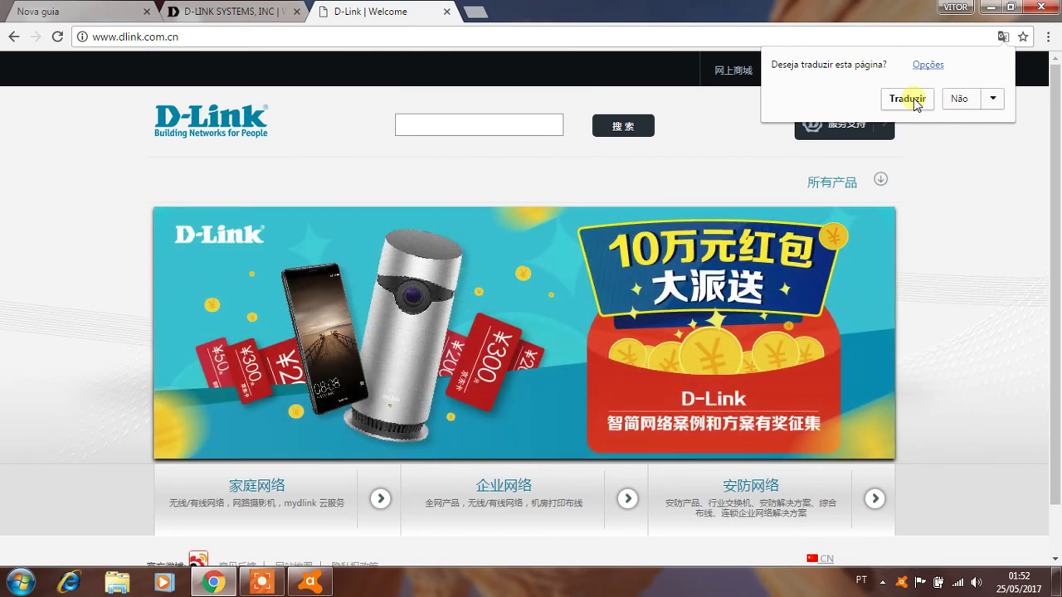
left_click(913, 98)
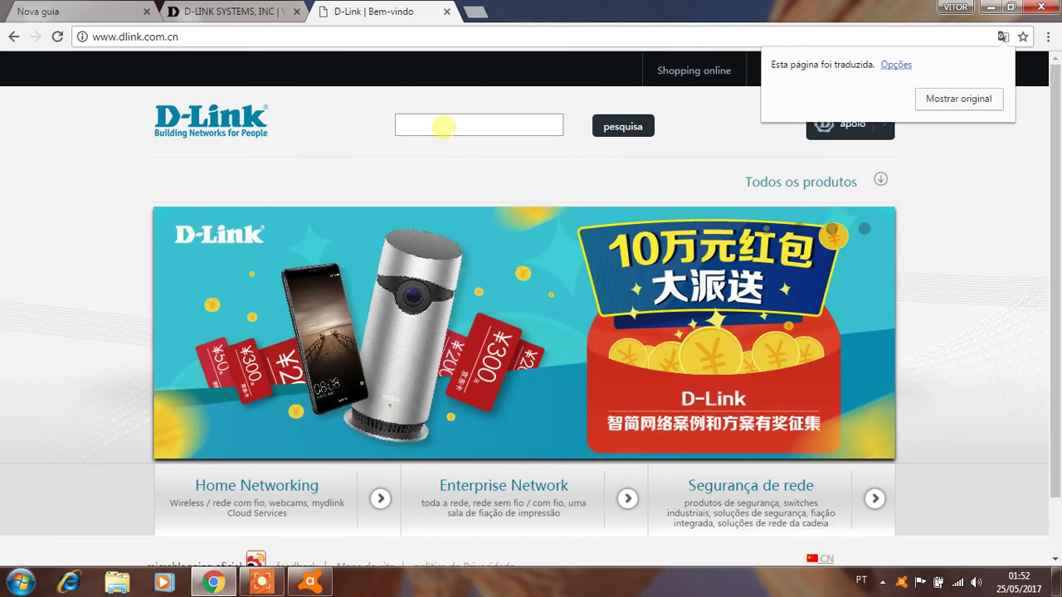
Search the D-Link site for "dir 809" and open the DIR-809 750M11AC wireless router support result.
left_click(444, 126)
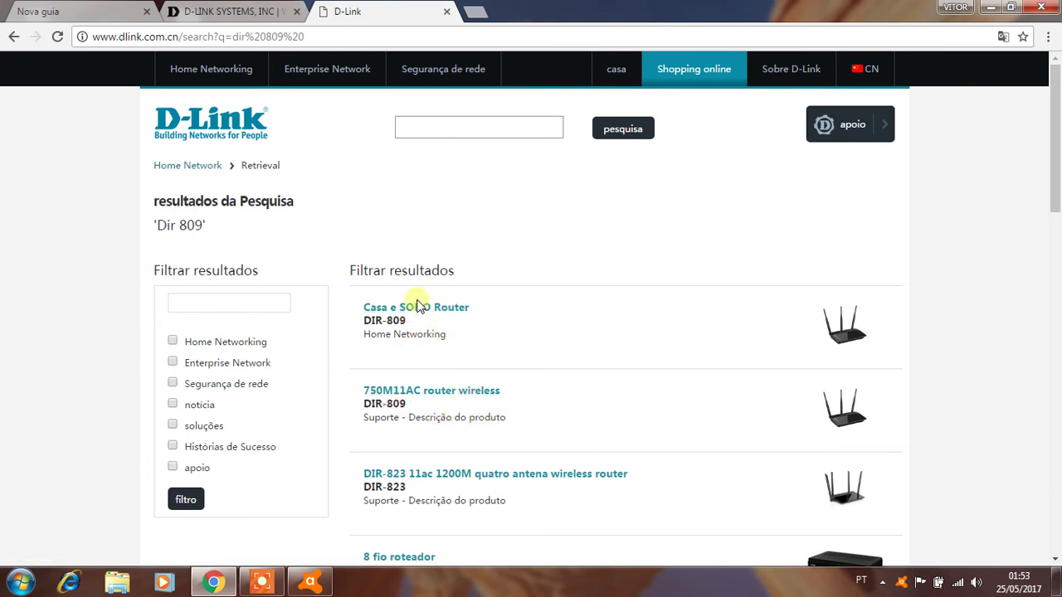
left_click(417, 392)
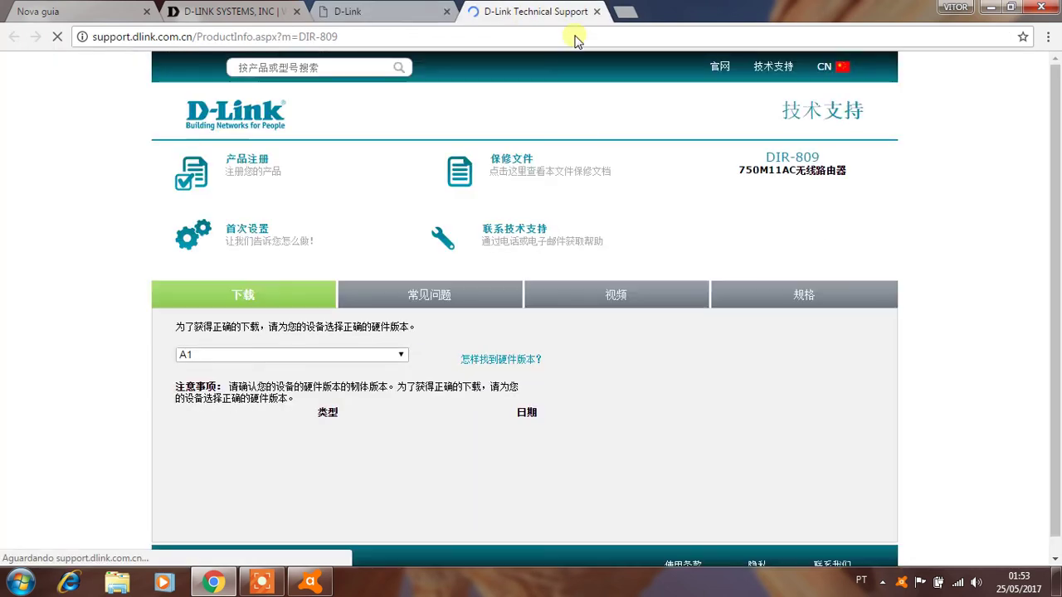
Translate the DIR-809 technical support page and look over its list of downloads, including the A2 firmware version.
scroll(439, 365, "down", 1)
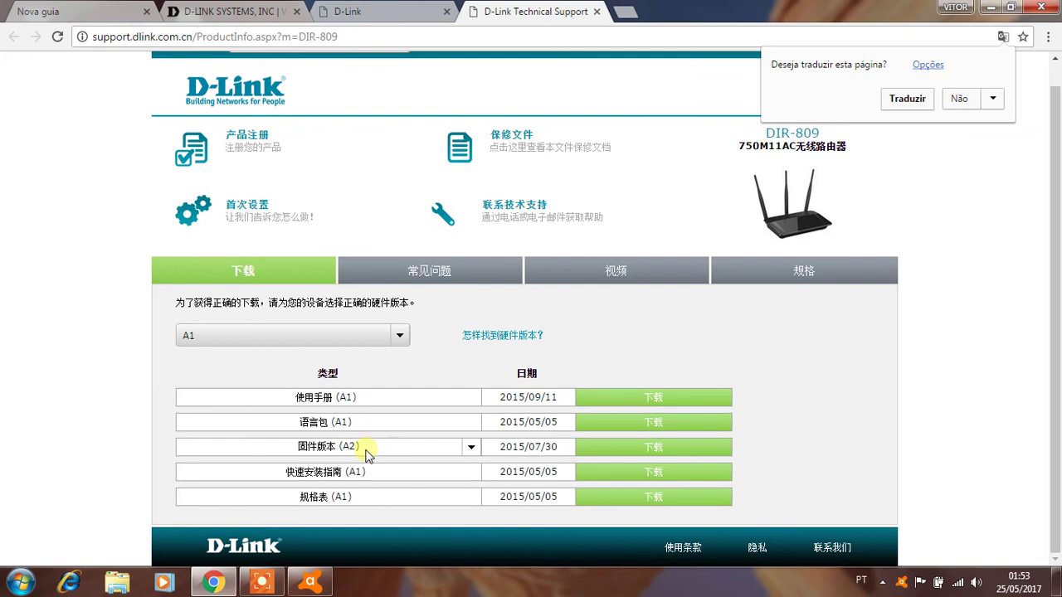
left_click(907, 99)
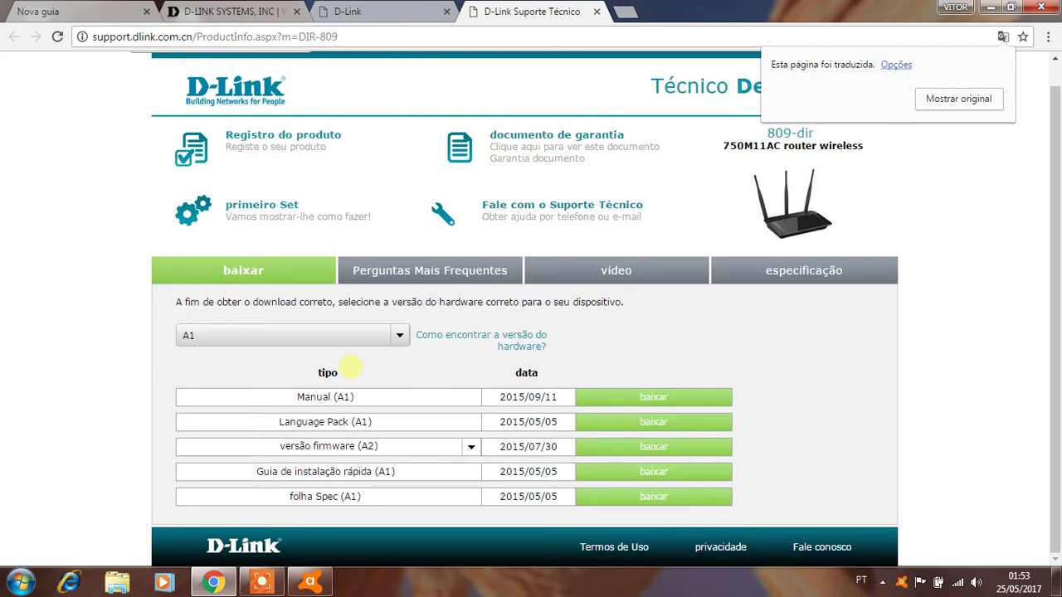
left_click(396, 429)
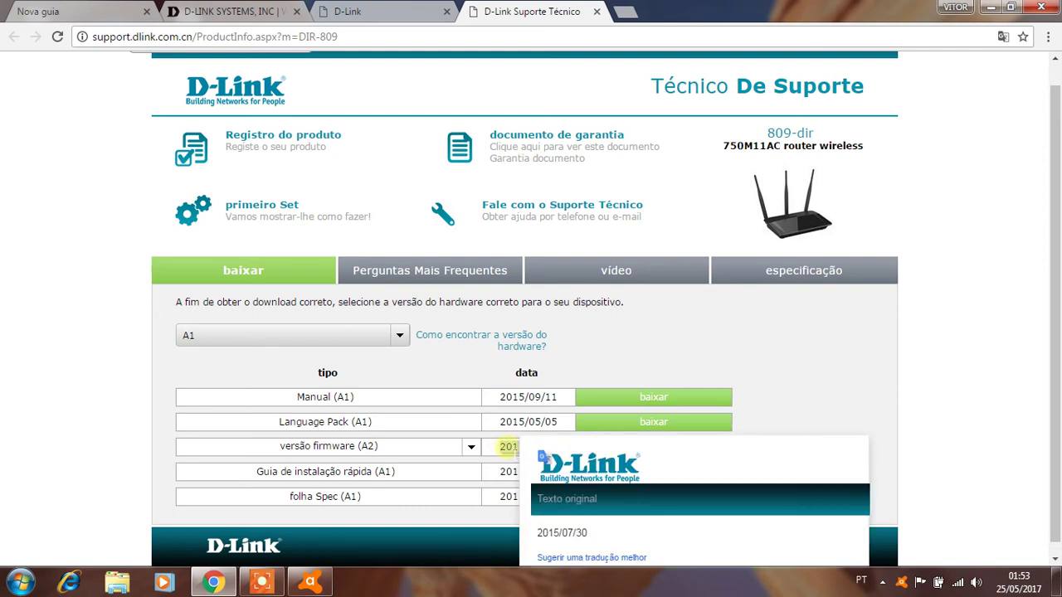
Close the D-Link technical support and site search pages and return to the router's support menu.
left_click(596, 12)
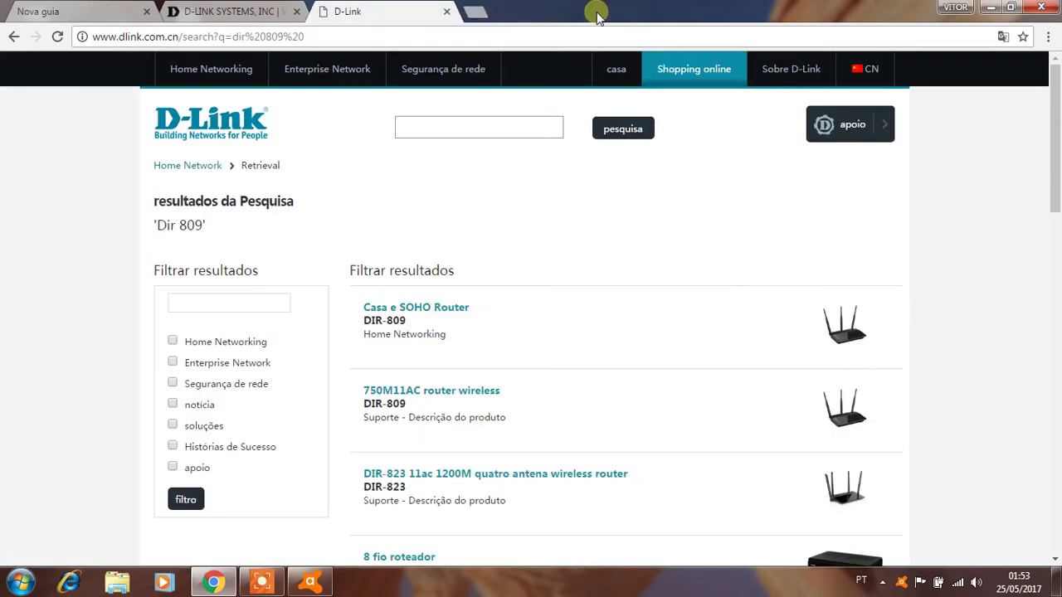
left_click(446, 12)
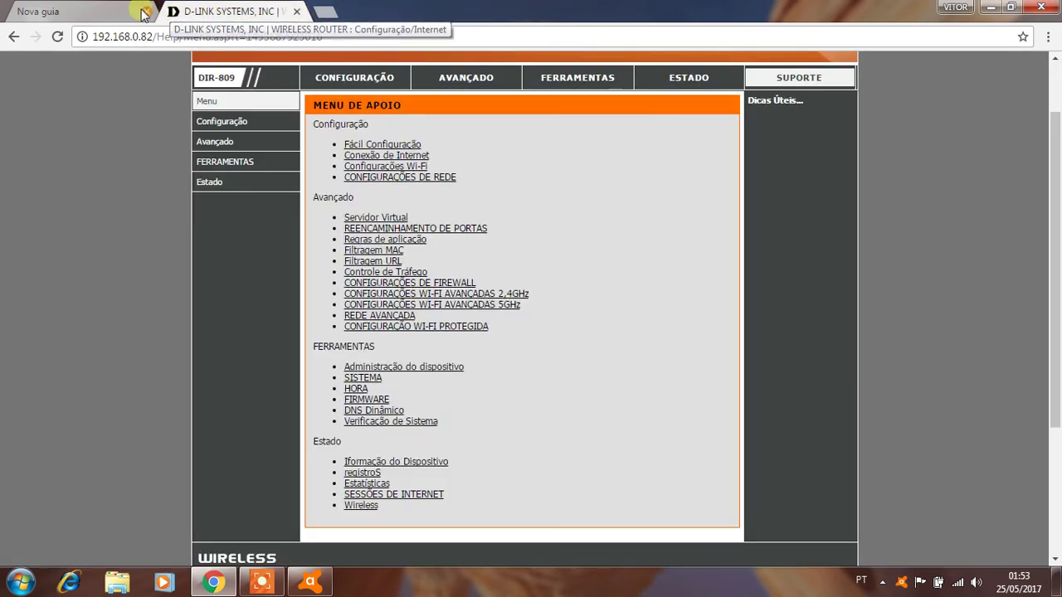
left_click(114, 15)
left_click(211, 14)
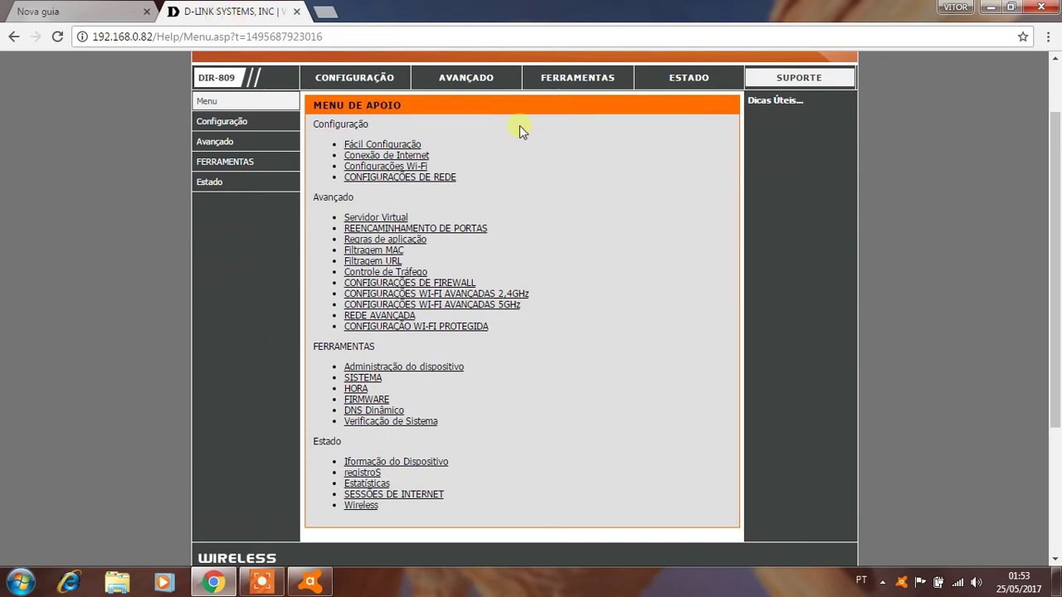
View the router's device information status page and open the firmware update section of its tools.
left_click(687, 78)
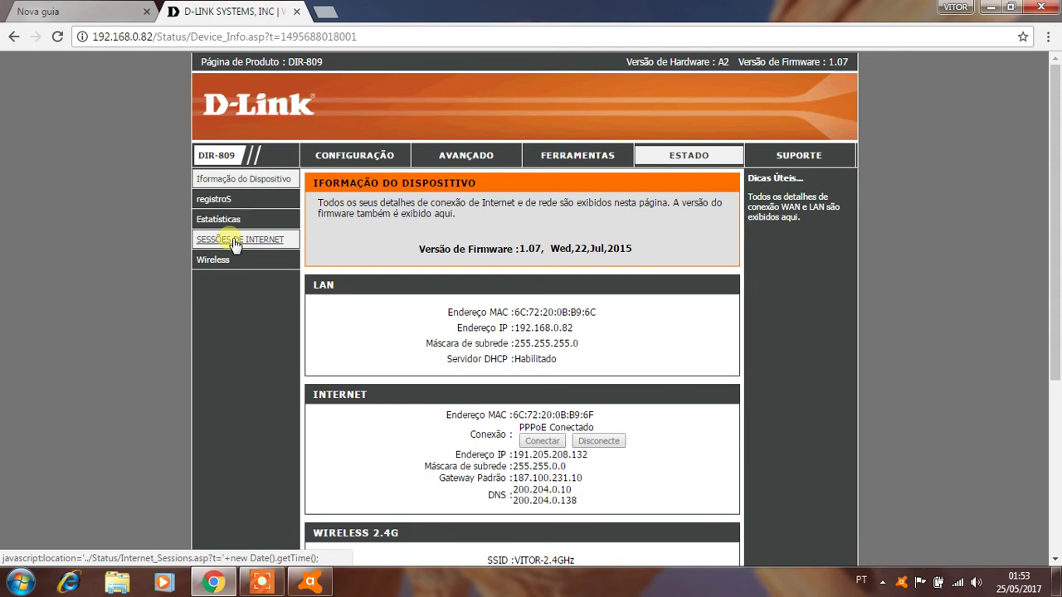
left_click(543, 156)
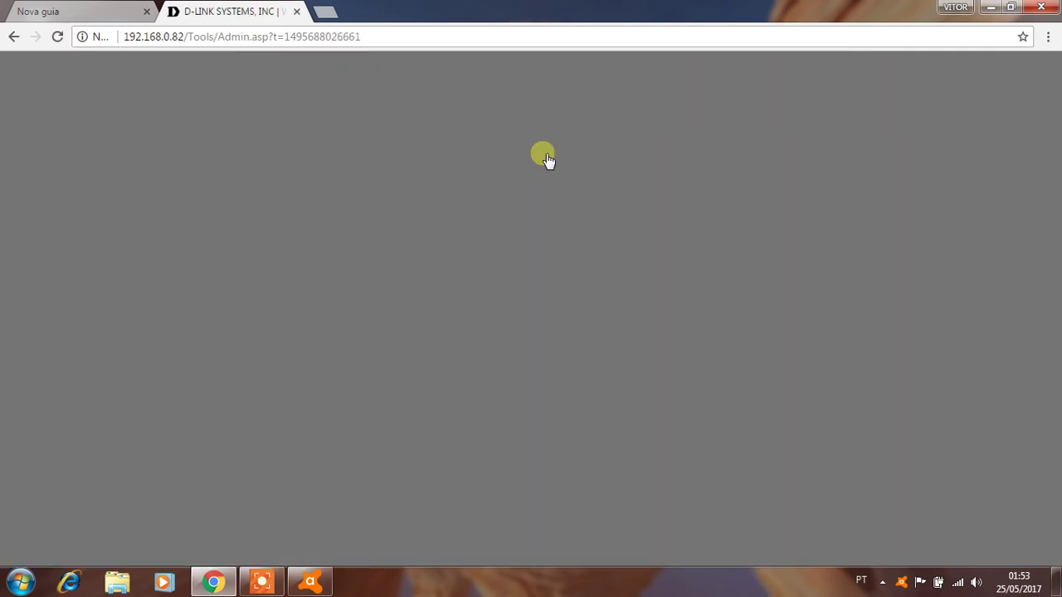
left_click(235, 251)
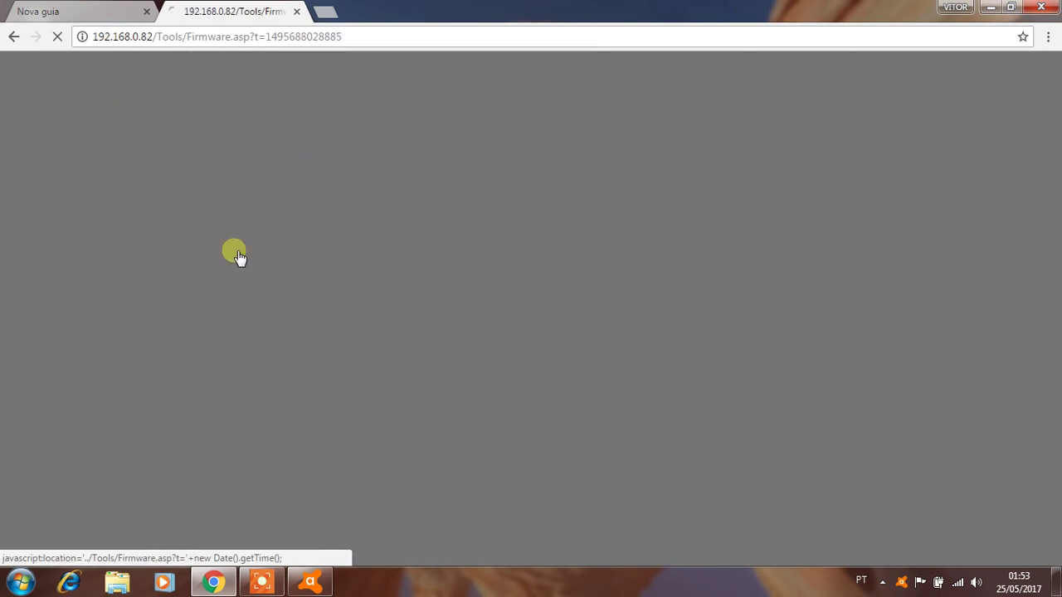
scroll(373, 257, "down", 4)
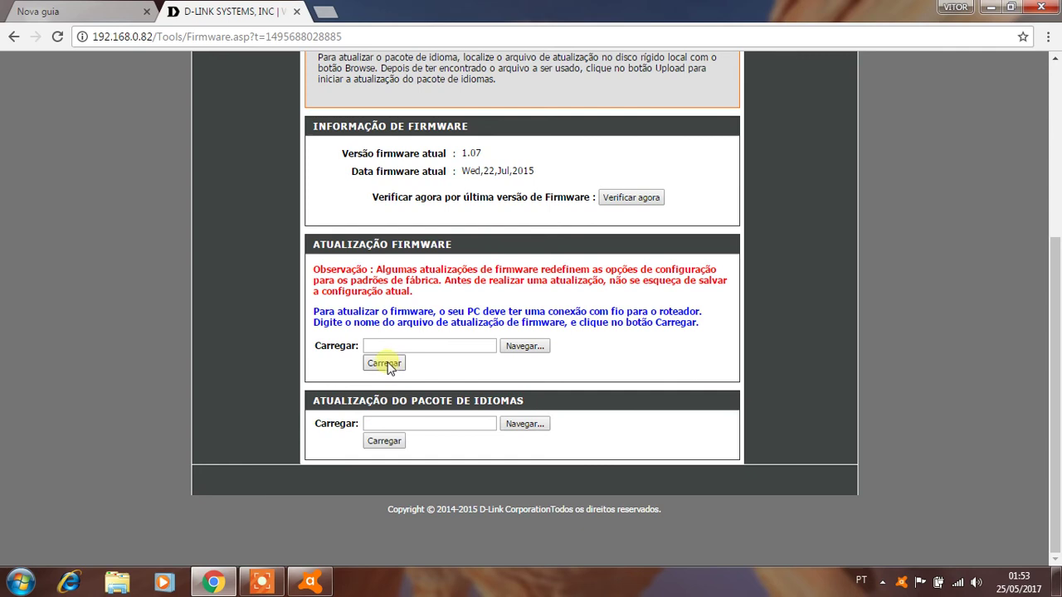
Choose the desktop file DIR-809A2_FW109LAB09 (1).bin as the router's firmware update file.
left_click(530, 345)
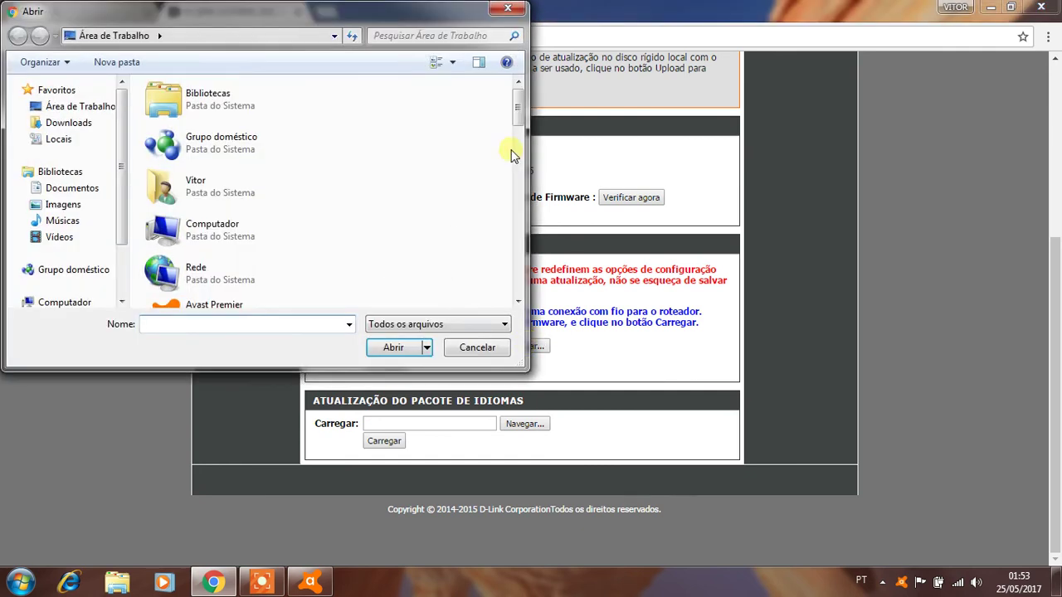
left_click_drag(520, 118, 500, 218)
left_click(257, 190)
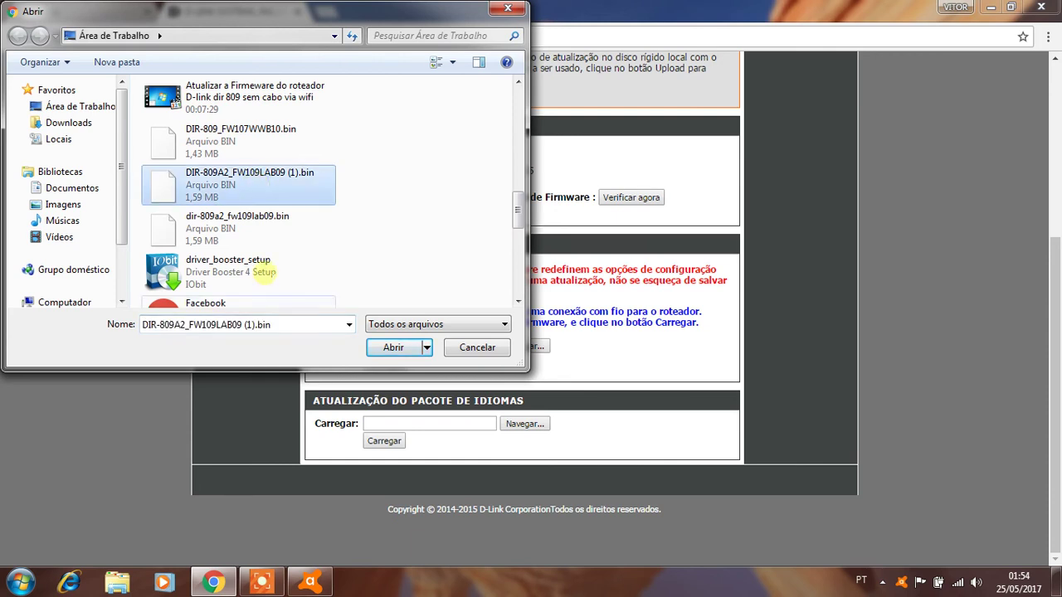
left_click(395, 348)
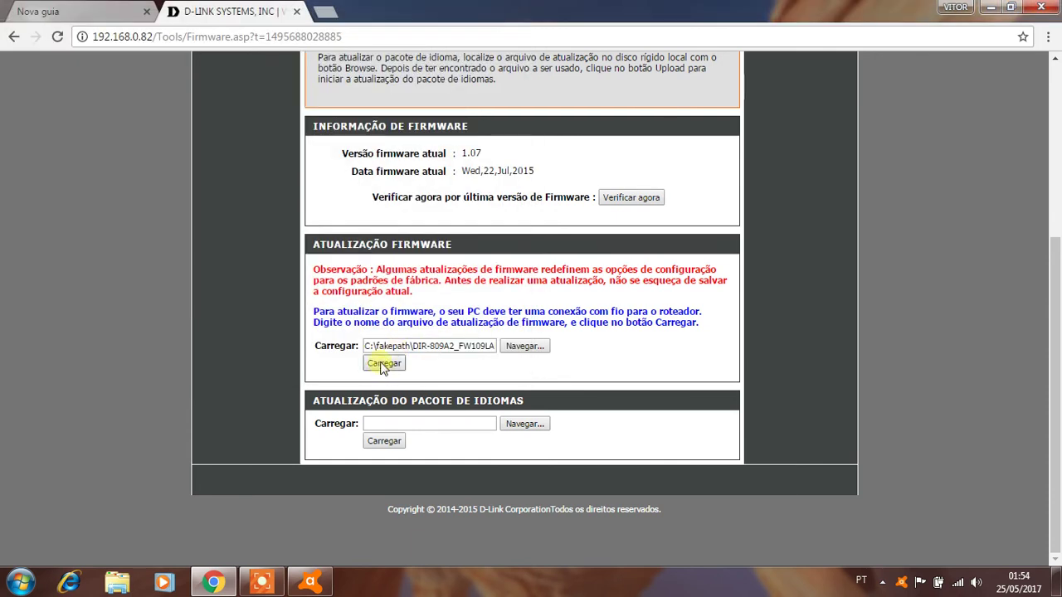
Upload the chosen firmware, confirm reprogramming the router, wait for it to finish and reload the router's login page.
left_click(383, 363)
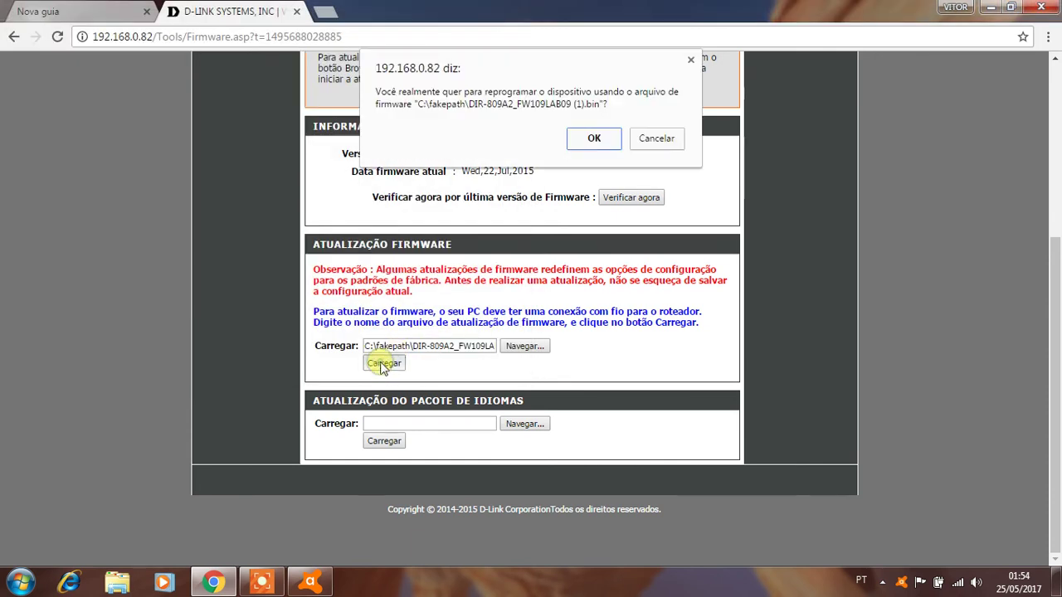
left_click(579, 141)
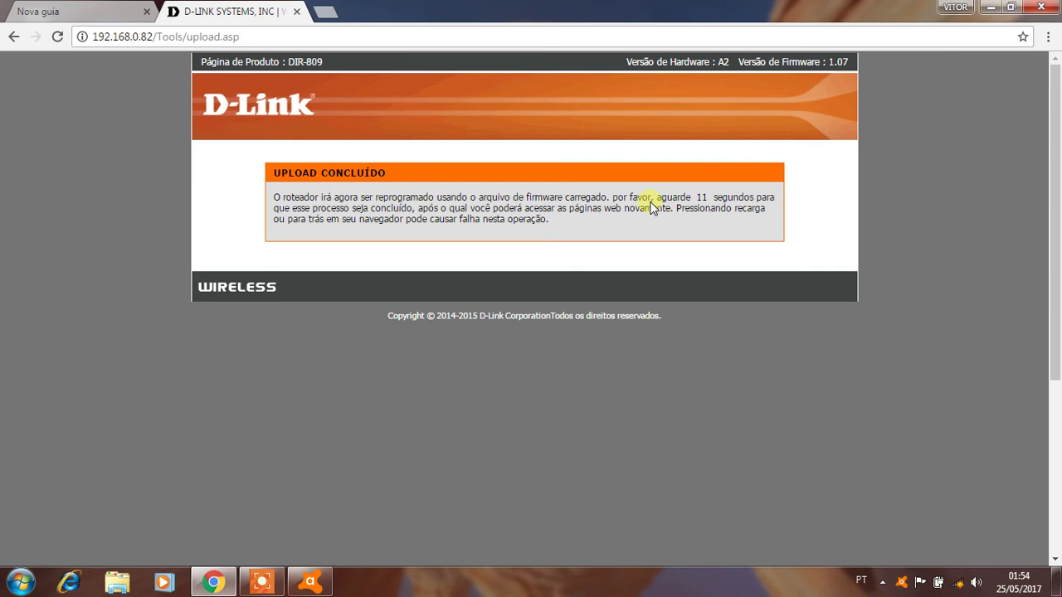
mouse_move(960, 585)
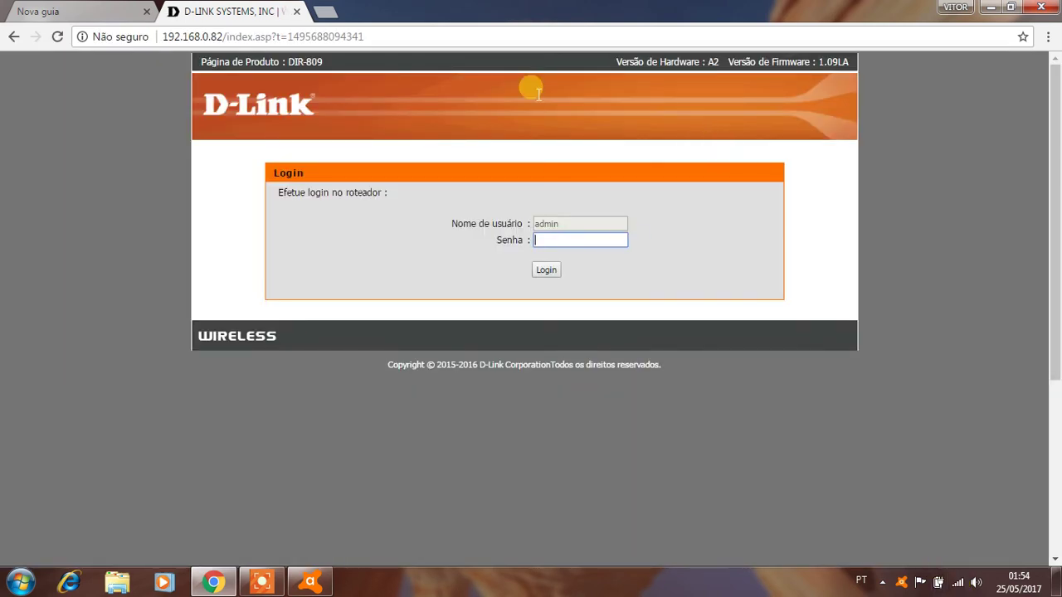
left_click(57, 36)
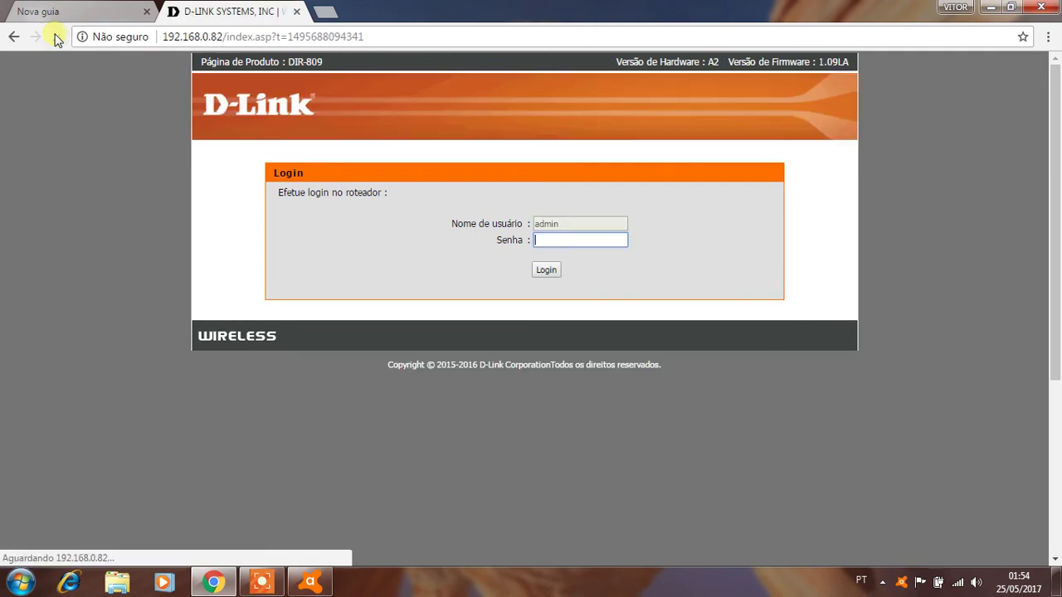
Switch to Avast Premier, rescan the network with the WiFi inspector, and return to the router's login page in the browser.
left_click(314, 574)
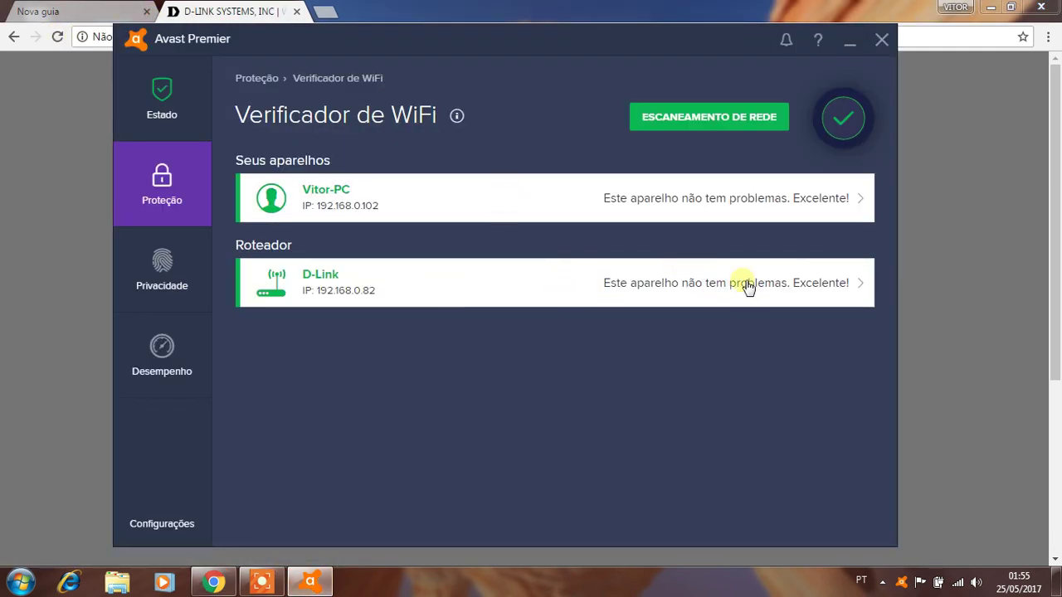
left_click(719, 116)
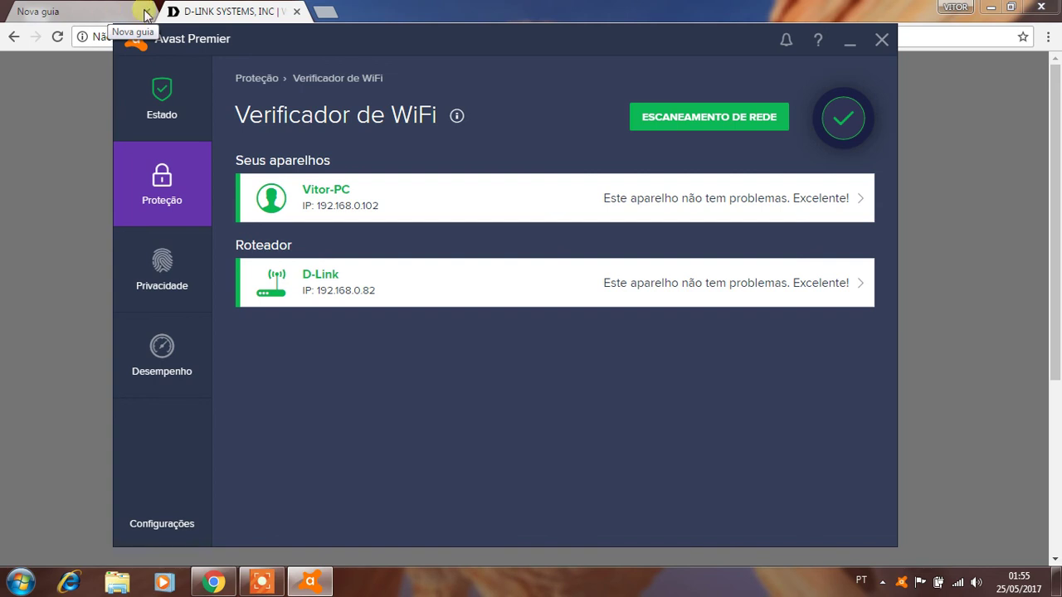
left_click(232, 16)
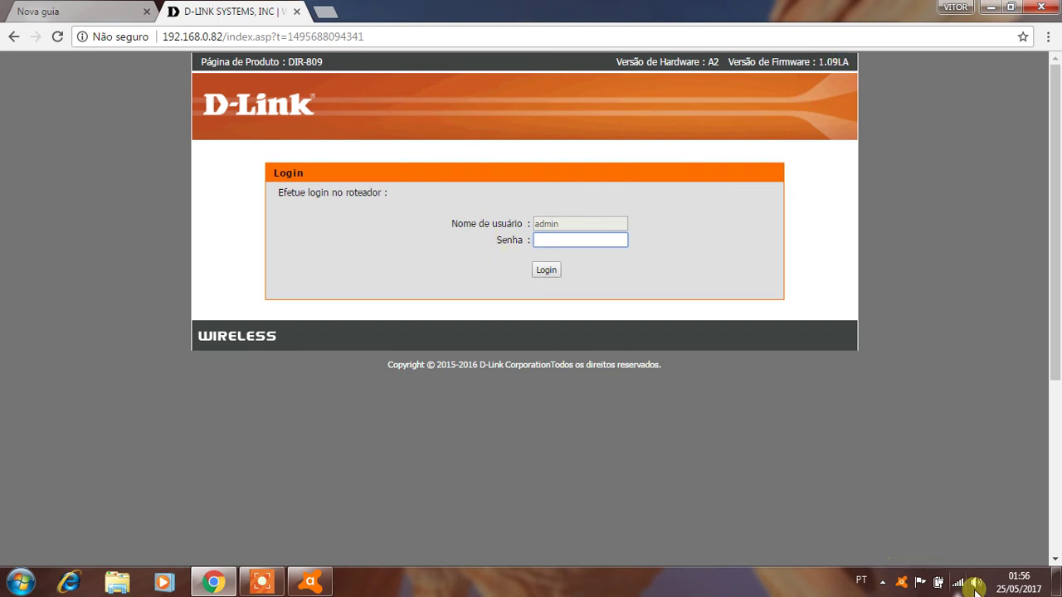
mouse_move(958, 583)
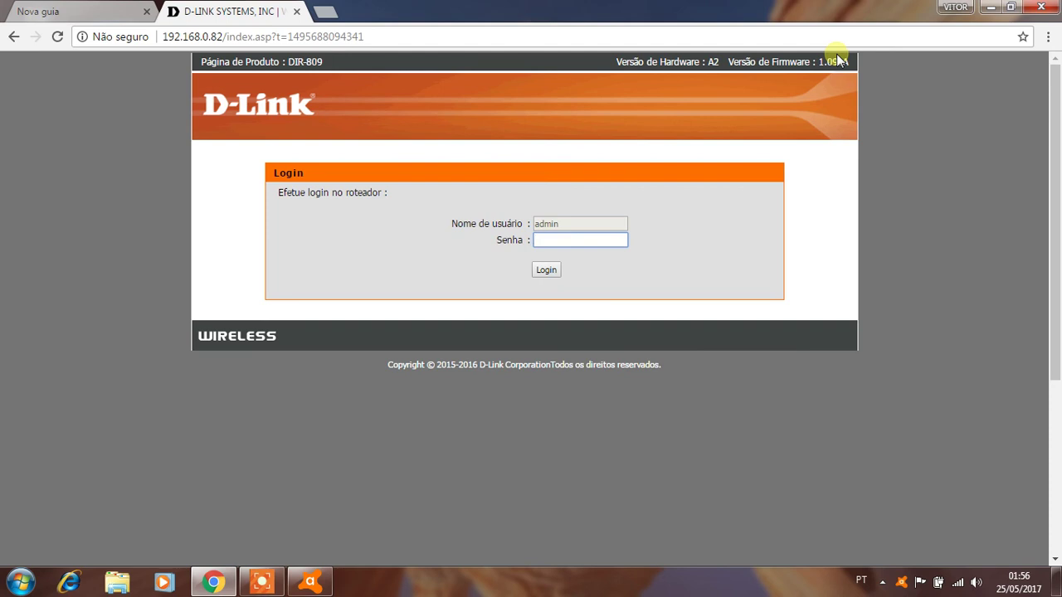
Close the router login page, the remaining browser tab and the Avast Premier window.
left_click(295, 11)
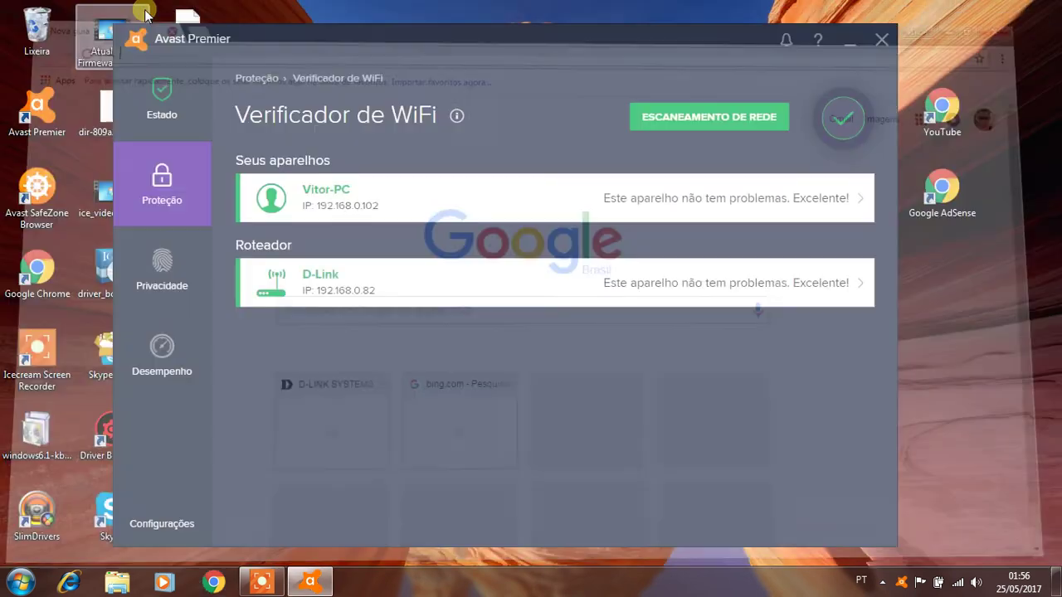
left_click(147, 11)
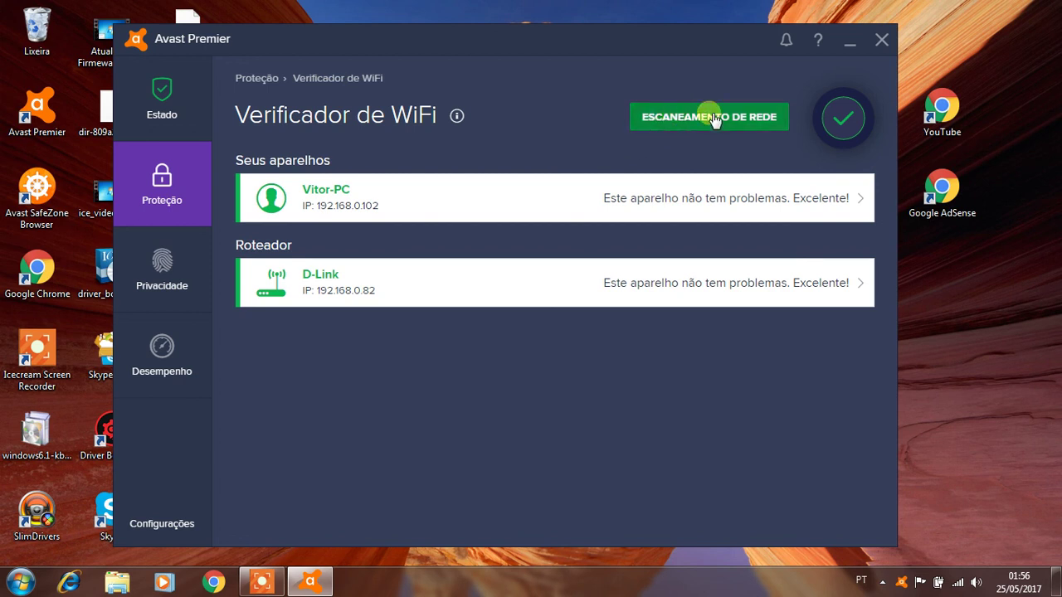
left_click(881, 39)
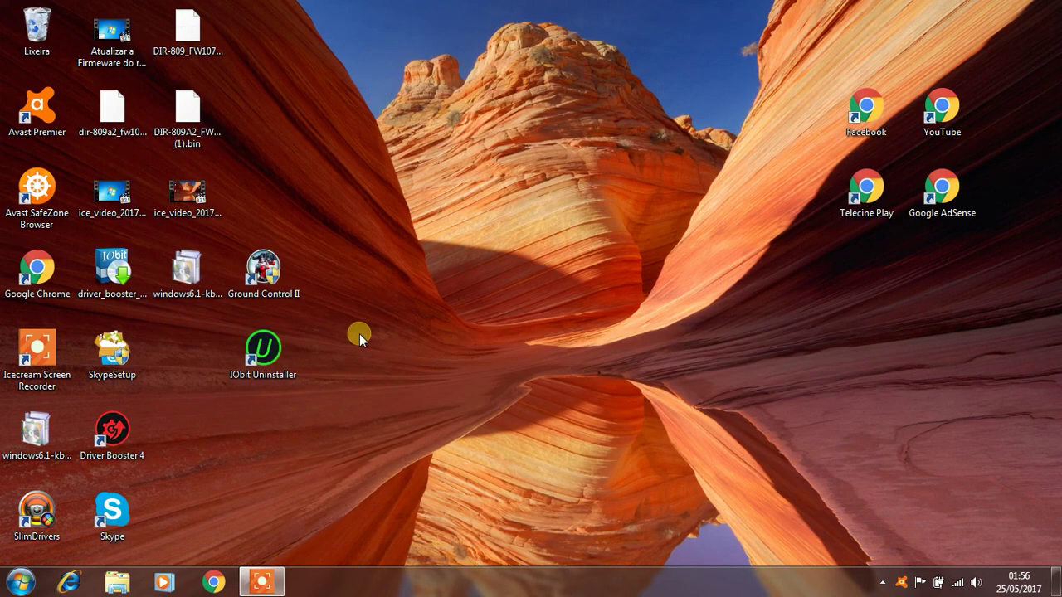
mouse_move(253, 584)
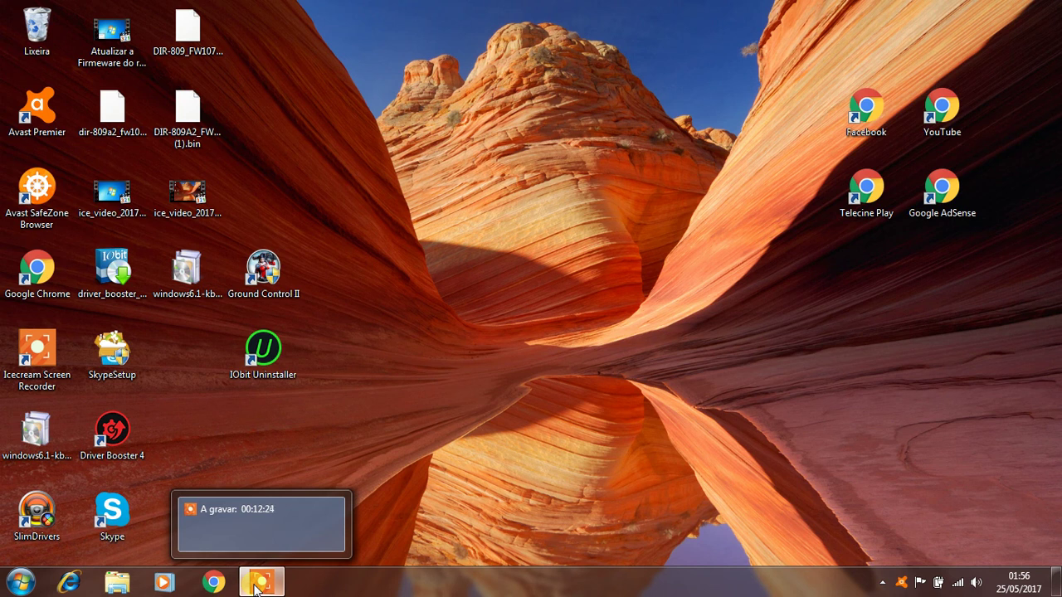
left_click(256, 585)
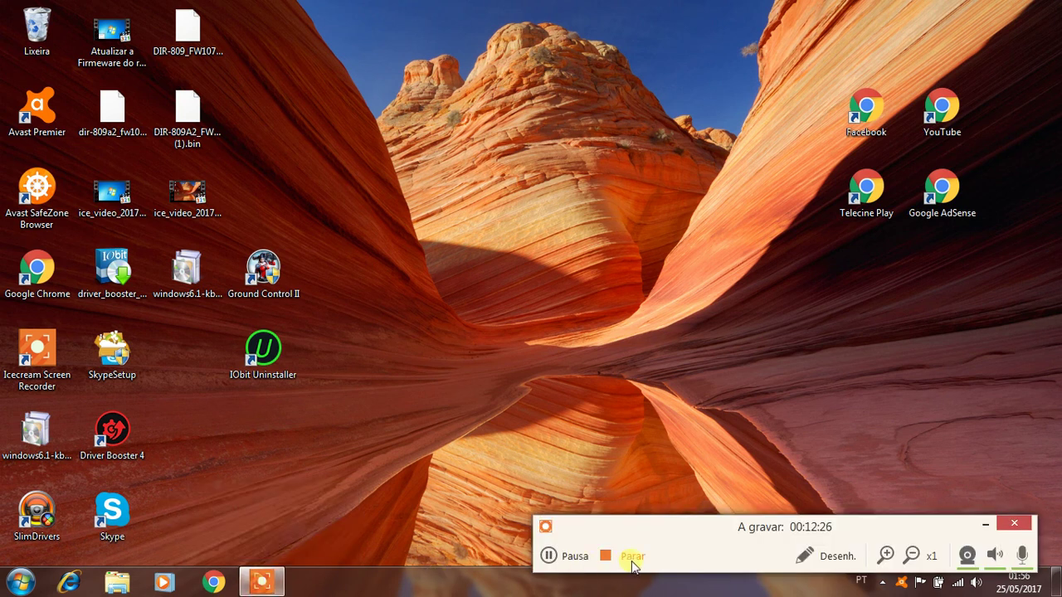